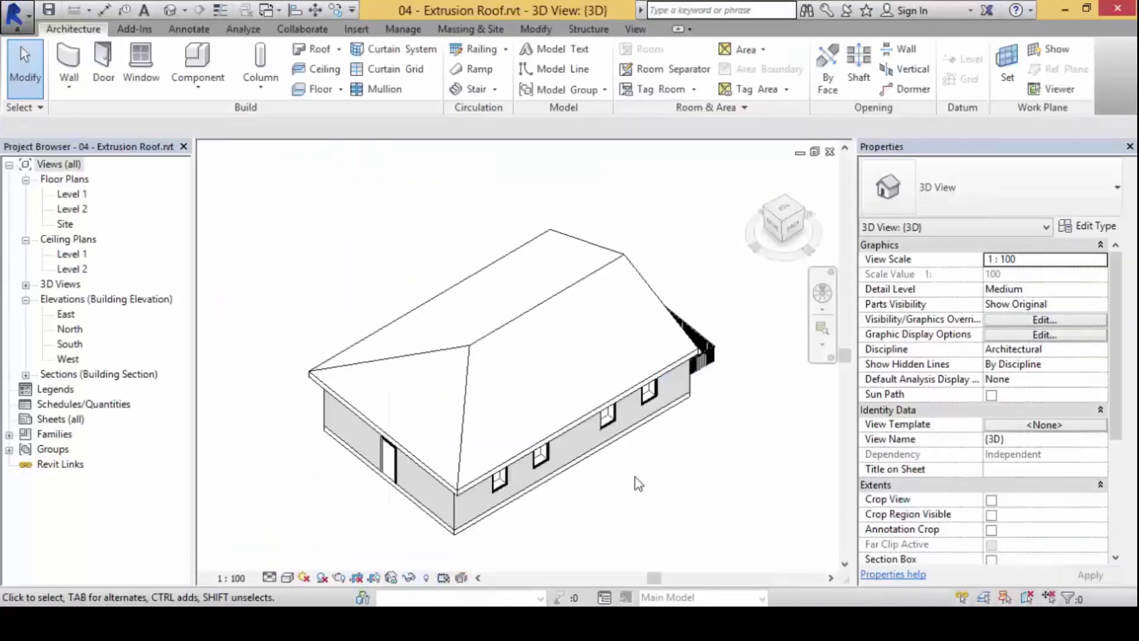
# Step: Orbit, zoom and pan the 3D view to frame the west gable and its balcony railing
pyautogui.keyDown('shift'); pyautogui.moveTo(321, 469); pyautogui.dragTo(611, 431, button='middle'); pyautogui.keyUp('shift')
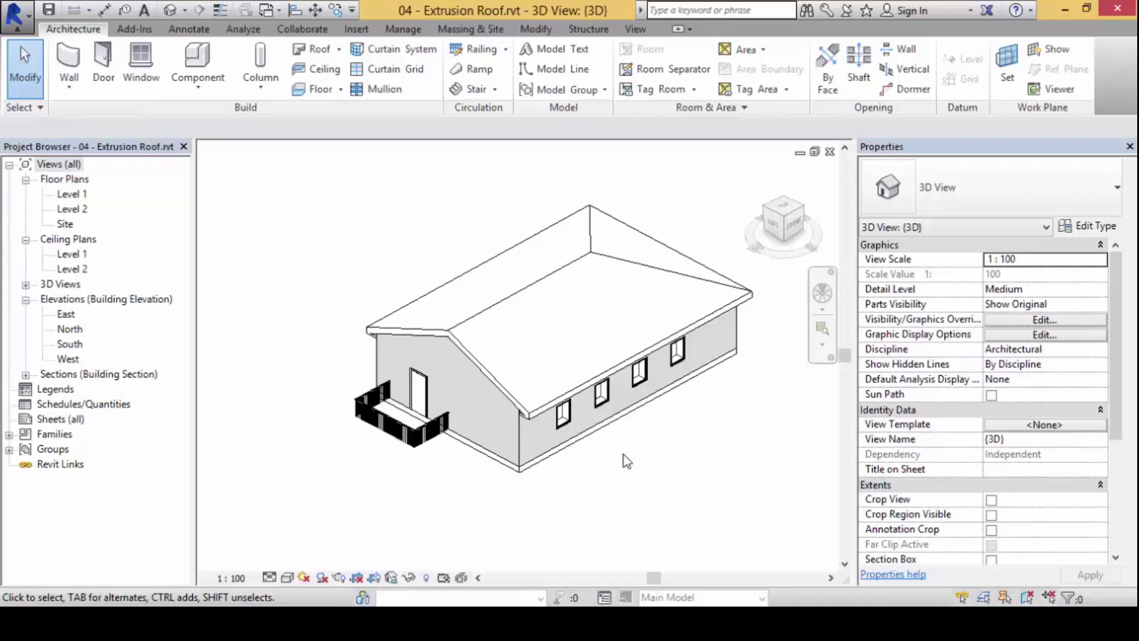
pyautogui.keyDown('shift'); pyautogui.moveTo(627, 461); pyautogui.dragTo(454, 489, button='middle'); pyautogui.keyUp('shift')
pyautogui.scroll(2, 515, 460)
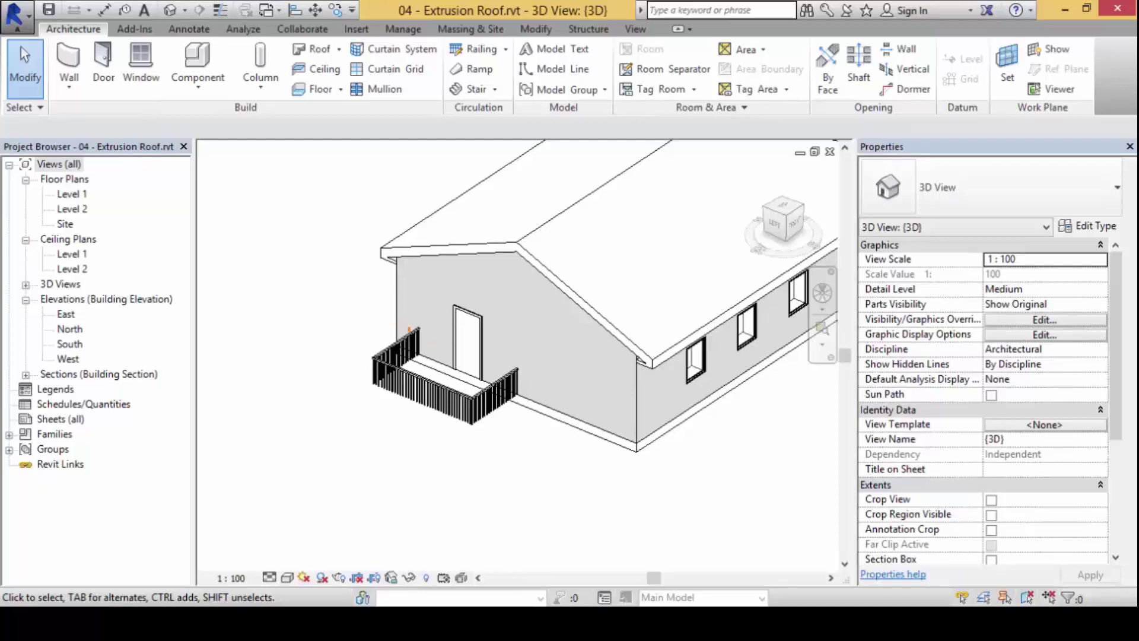
pyautogui.moveTo(397, 306)
pyautogui.mouseDown()
pyautogui.moveTo(441, 275)
pyautogui.moveTo(459, 292)
pyautogui.moveTo(499, 289)
pyautogui.moveTo(539, 316)
pyautogui.moveTo(571, 318)
pyautogui.moveTo(599, 364)
pyautogui.moveTo(592, 402)
pyautogui.moveTo(538, 452)
pyautogui.moveTo(529, 383)
pyautogui.moveTo(468, 362)
pyautogui.moveTo(448, 329)
pyautogui.moveTo(426, 335)
pyautogui.moveTo(400, 318)
pyautogui.moveTo(363, 322)
pyautogui.moveTo(342, 342)
pyautogui.moveTo(398, 308)
pyautogui.mouseUp()
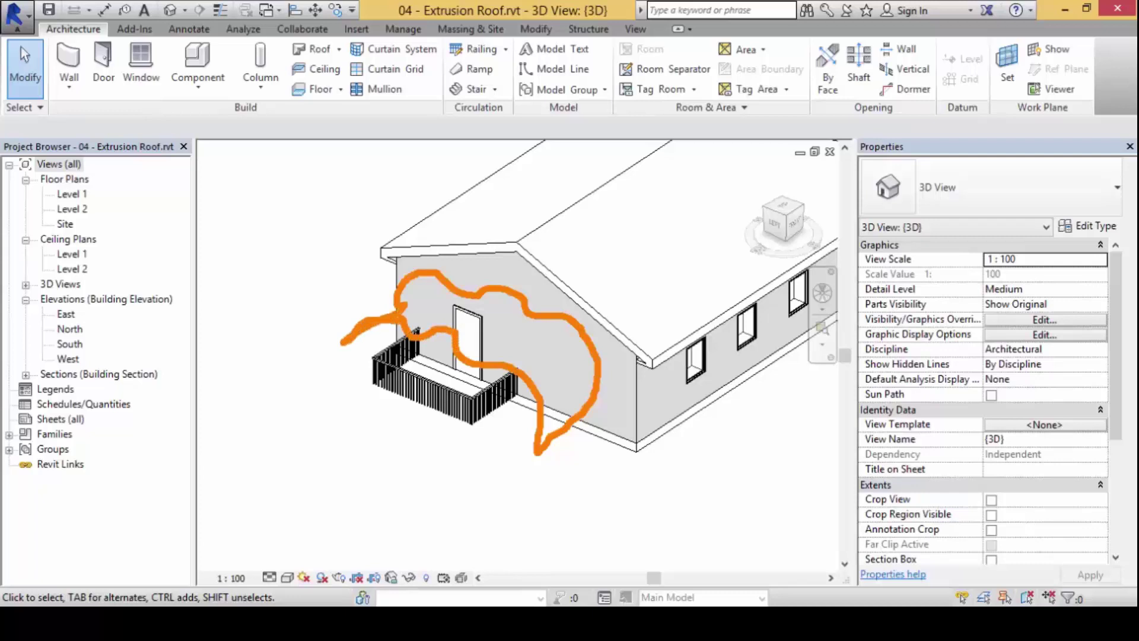
pyautogui.press('Escape')
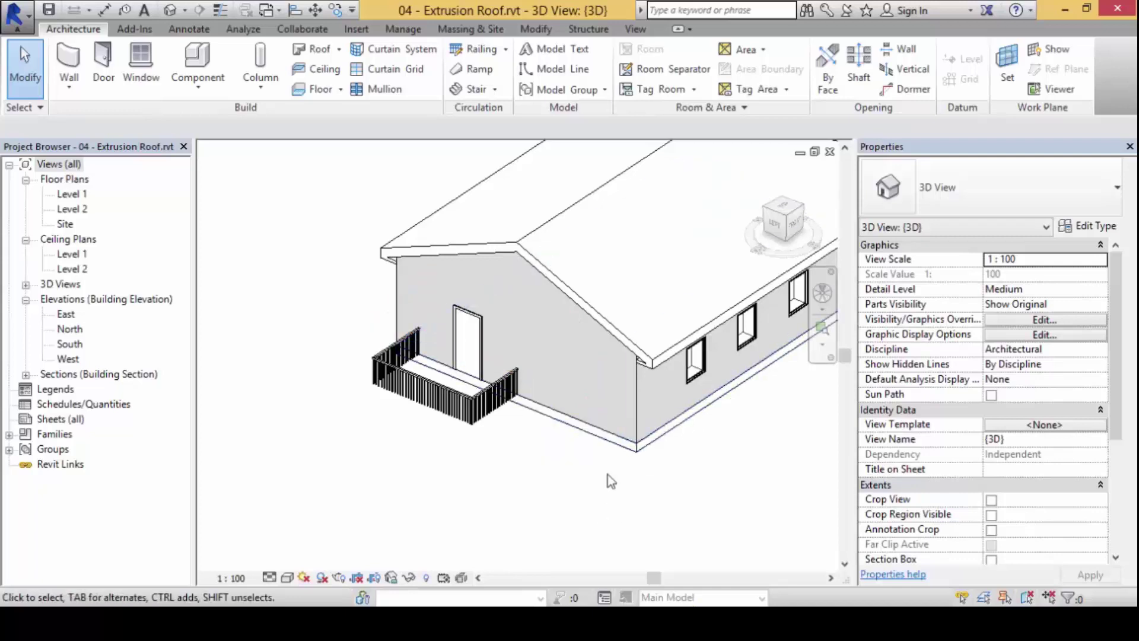
pyautogui.moveTo(607, 474)
pyautogui.mouseDown(button='middle')
pyautogui.moveTo(552, 384)
pyautogui.moveTo(499, 387)
pyautogui.mouseUp(button='middle')
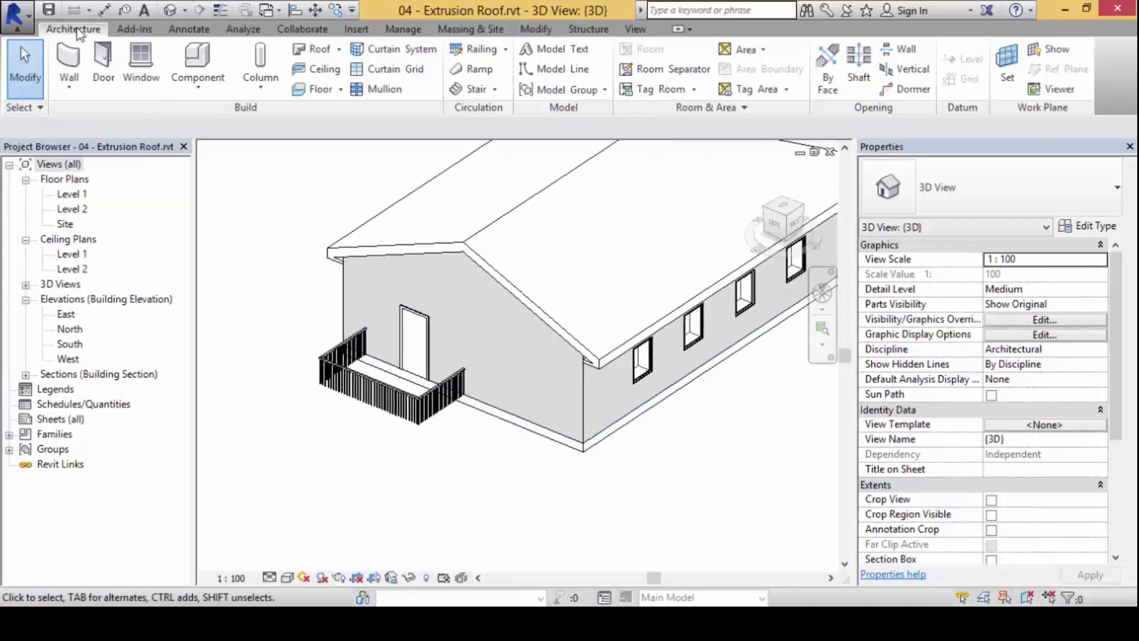
# Step: Choose Roof by Extrusion from the Architecture Roof dropdown and move the Work Plane dialog aside
pyautogui.click(341, 50)
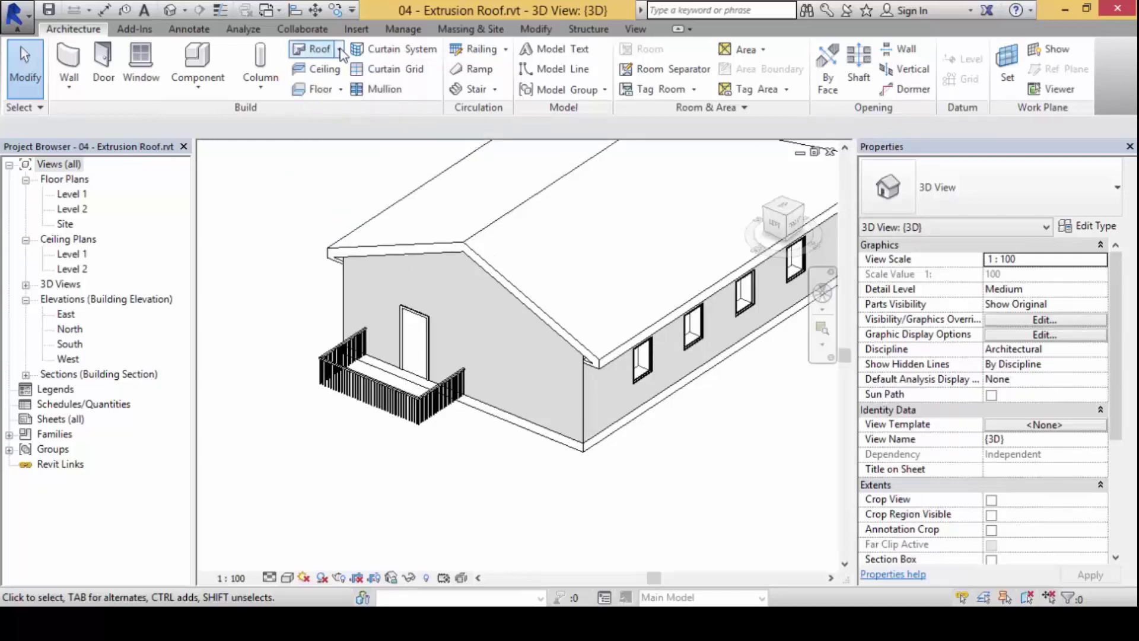
pyautogui.click(339, 49)
pyautogui.click(376, 118)
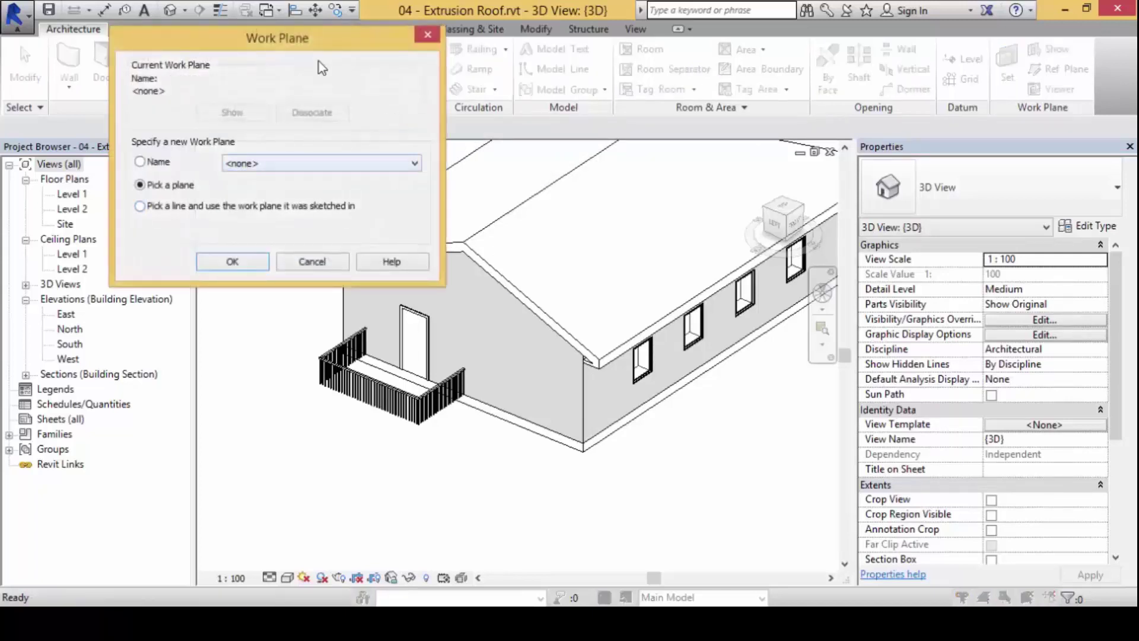
pyautogui.moveTo(315, 36); pyautogui.dragTo(277, 46)
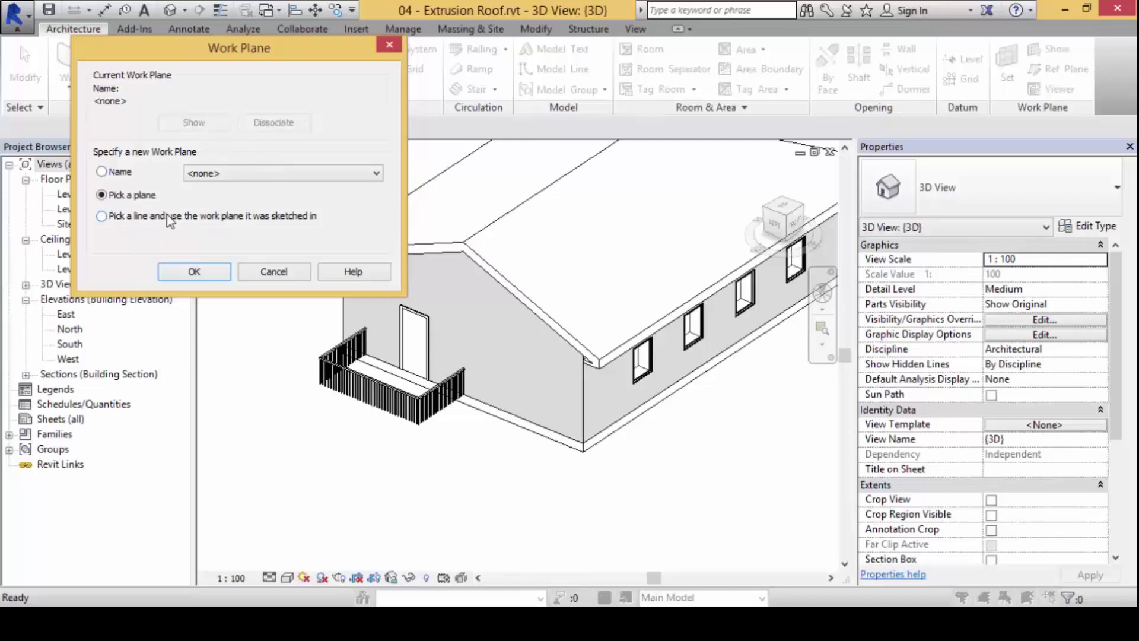
# Step: Accept Pick a plane, pick the balcony gable wall as sketch plane, and open the Level list
pyautogui.click(205, 277)
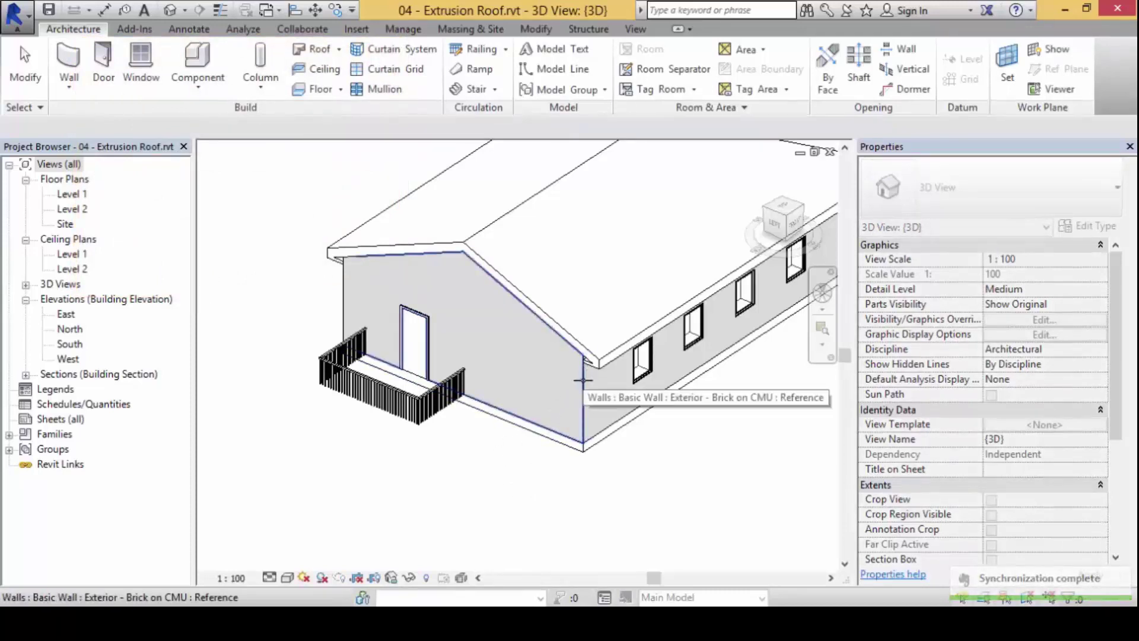
pyautogui.moveTo(346, 257)
pyautogui.mouseDown()
pyautogui.moveTo(458, 238)
pyautogui.moveTo(504, 266)
pyautogui.moveTo(575, 325)
pyautogui.moveTo(593, 374)
pyautogui.moveTo(590, 439)
pyautogui.moveTo(575, 463)
pyautogui.moveTo(402, 409)
pyautogui.moveTo(322, 365)
pyautogui.mouseUp()
pyautogui.moveTo(600, 350); pyautogui.dragTo(594, 464)
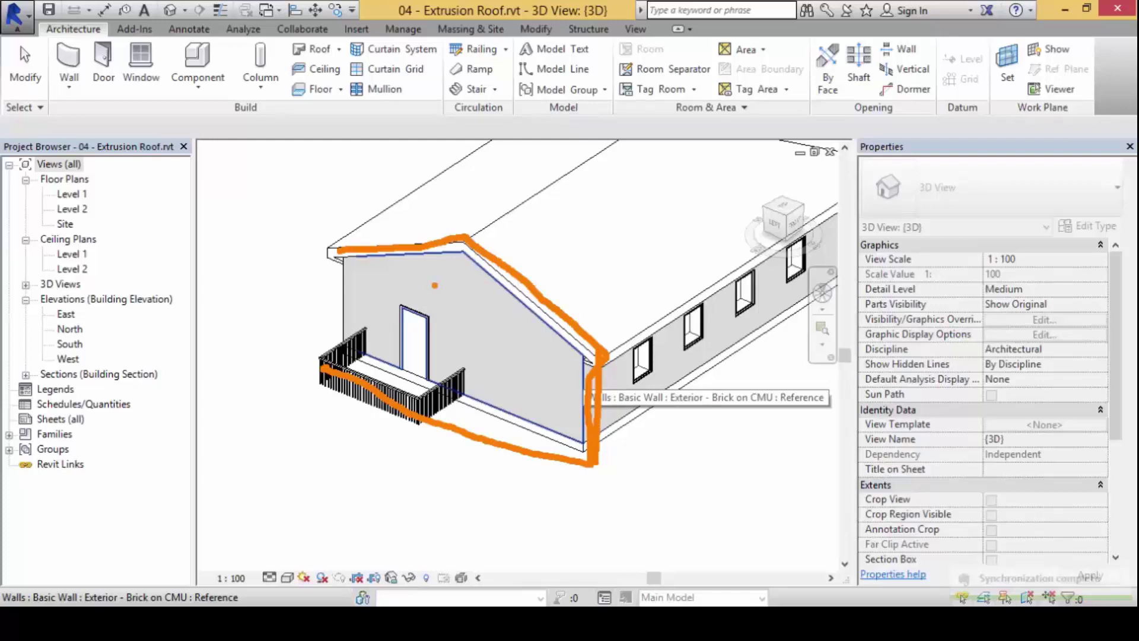
pyautogui.press('Escape')
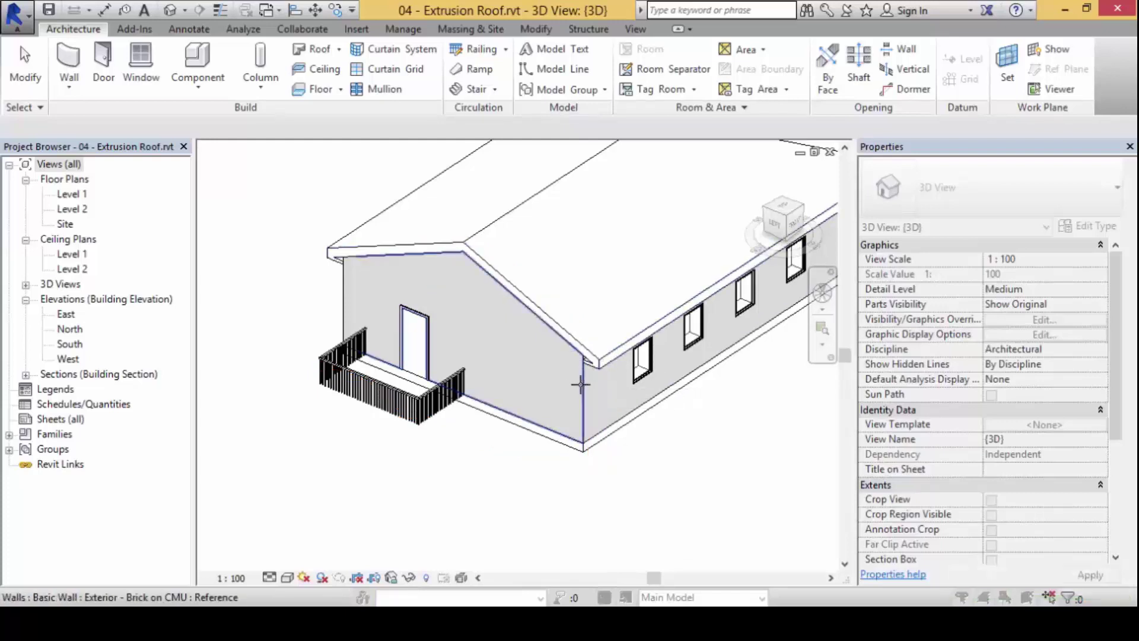
pyautogui.click(573, 367)
pyautogui.moveTo(339, 178); pyautogui.dragTo(310, 216)
pyautogui.click(327, 240)
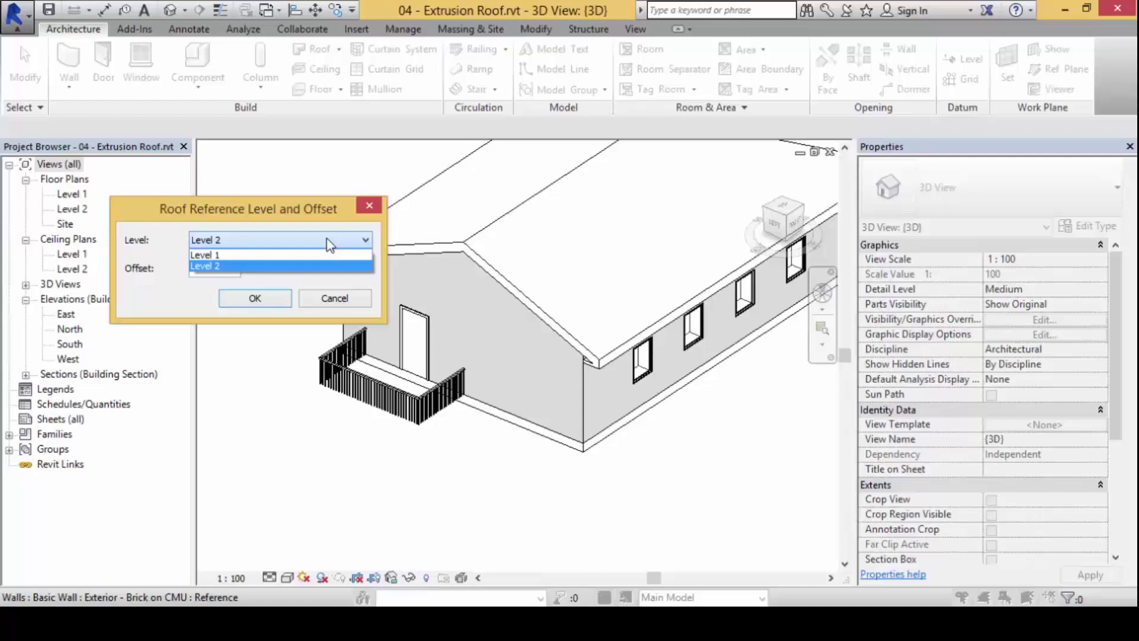
# Step: Confirm Level 2 with 0.0 offset to enter profile sketch mode, then orbit around the gable wall
pyautogui.click(326, 265)
pyautogui.click(270, 298)
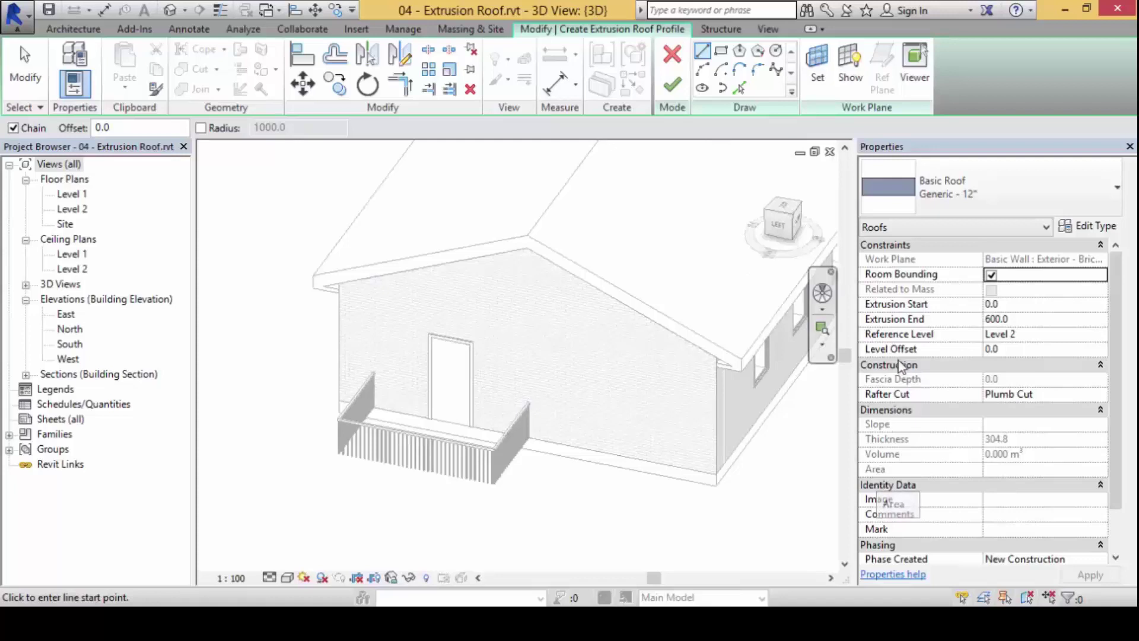
pyautogui.keyDown('shift'); pyautogui.moveTo(740, 382); pyautogui.dragTo(641, 360, button='middle'); pyautogui.keyUp('shift')
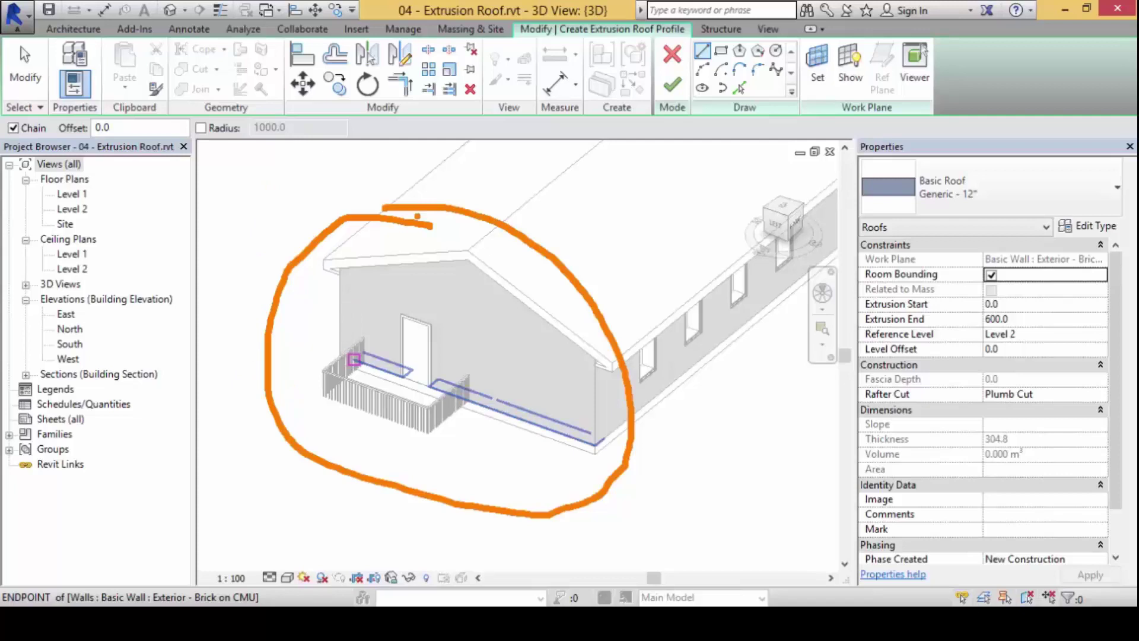
pyautogui.moveTo(815, 152)
pyautogui.mouseDown()
pyautogui.moveTo(720, 217)
pyautogui.moveTo(785, 310)
pyautogui.moveTo(861, 249)
pyautogui.moveTo(810, 162)
pyautogui.moveTo(731, 166)
pyautogui.mouseUp()
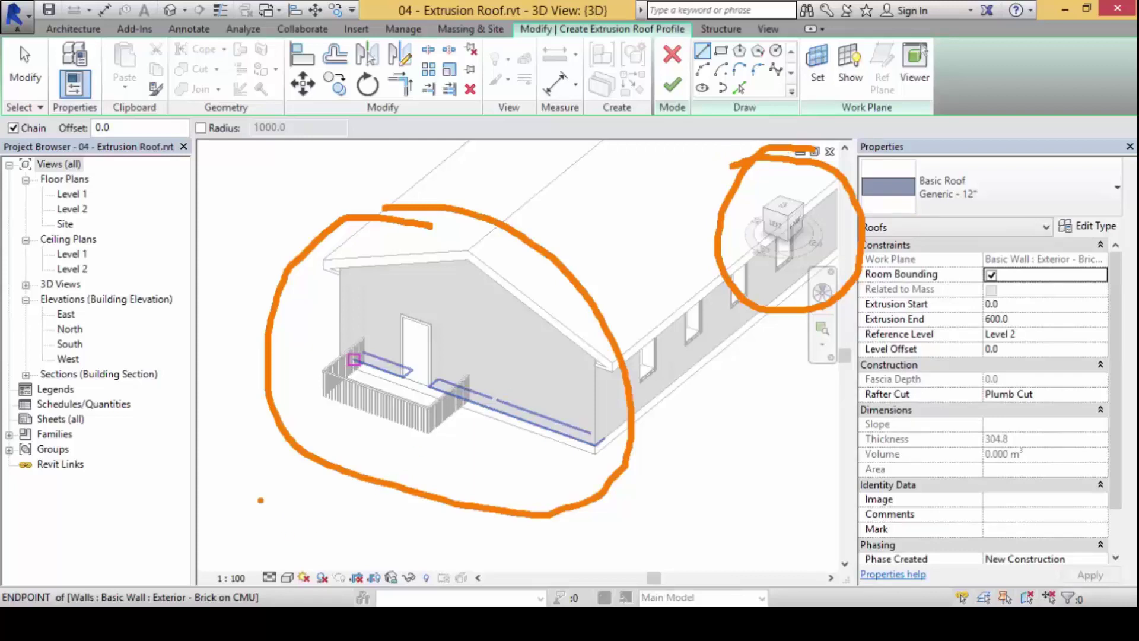
pyautogui.moveTo(257, 459)
pyautogui.mouseDown()
pyautogui.moveTo(233, 475)
pyautogui.moveTo(264, 473)
pyautogui.moveTo(261, 463)
pyautogui.moveTo(420, 331)
pyautogui.mouseUp()
pyautogui.moveTo(371, 344)
pyautogui.mouseDown()
pyautogui.moveTo(424, 351)
pyautogui.moveTo(428, 380)
pyautogui.mouseUp()
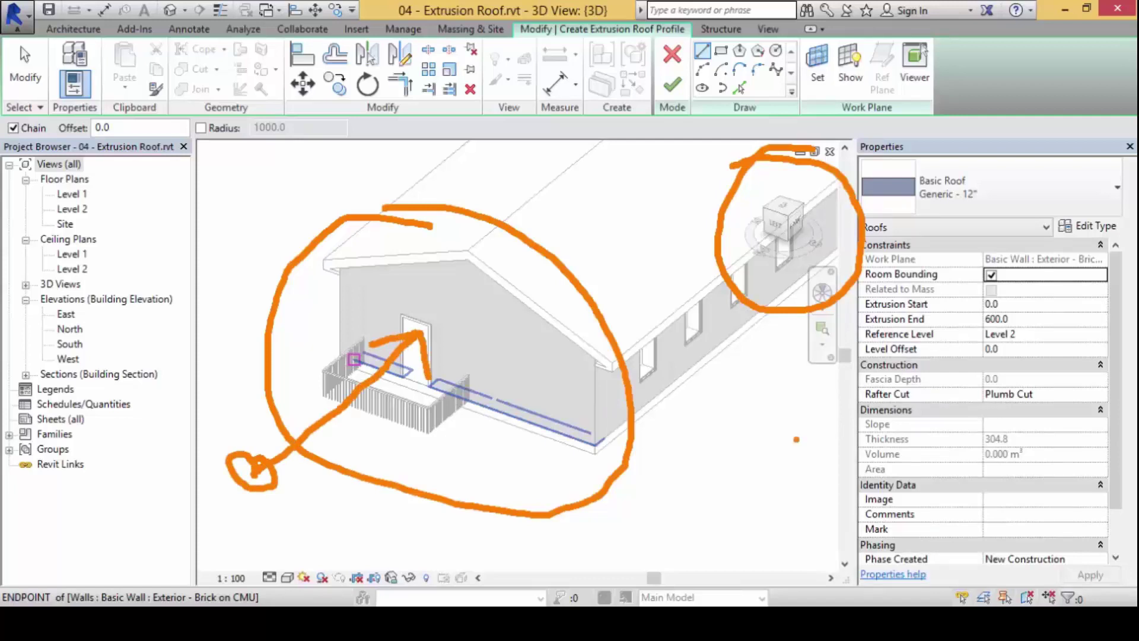
pyautogui.moveTo(777, 236)
pyautogui.mouseDown()
pyautogui.moveTo(750, 261)
pyautogui.moveTo(770, 260)
pyautogui.moveTo(778, 230)
pyautogui.mouseUp()
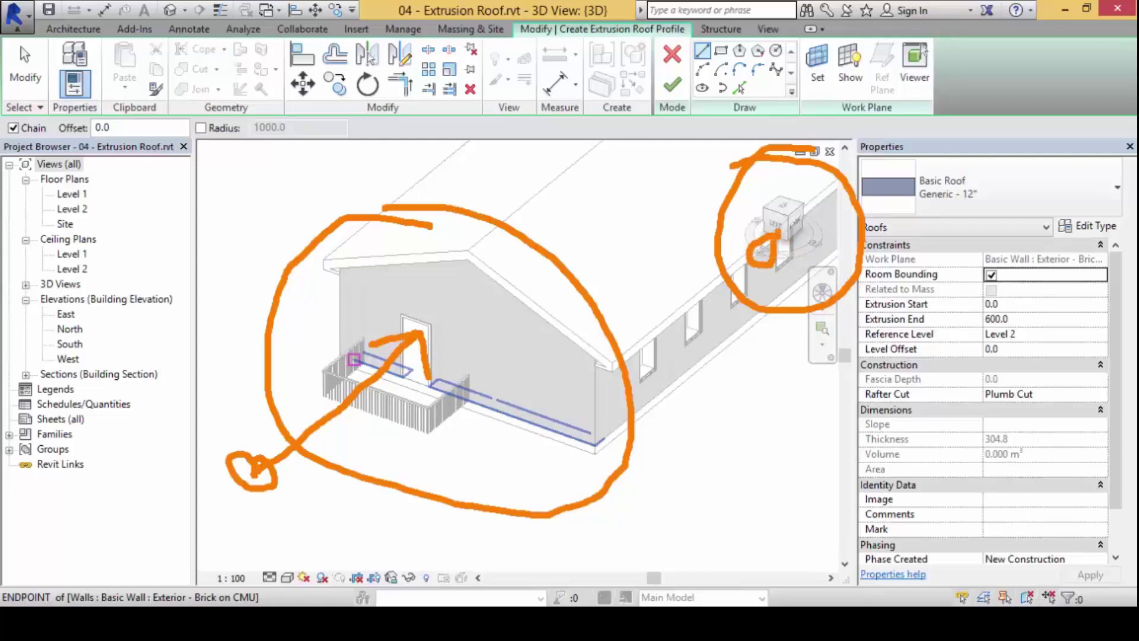
pyautogui.moveTo(99, 346)
pyautogui.mouseDown()
pyautogui.moveTo(38, 352)
pyautogui.moveTo(34, 369)
pyautogui.moveTo(95, 368)
pyautogui.moveTo(99, 338)
pyautogui.mouseUp()
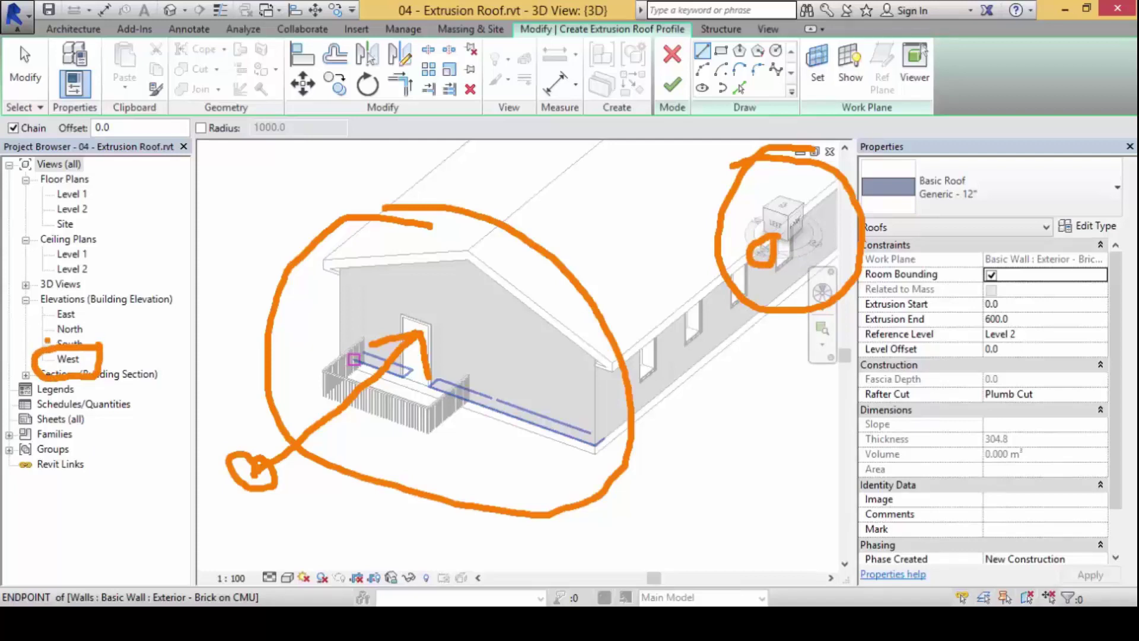
# Step: Open Elevations > West from the Project Browser
pyautogui.click(70, 359)
pyautogui.doubleClick(70, 359)
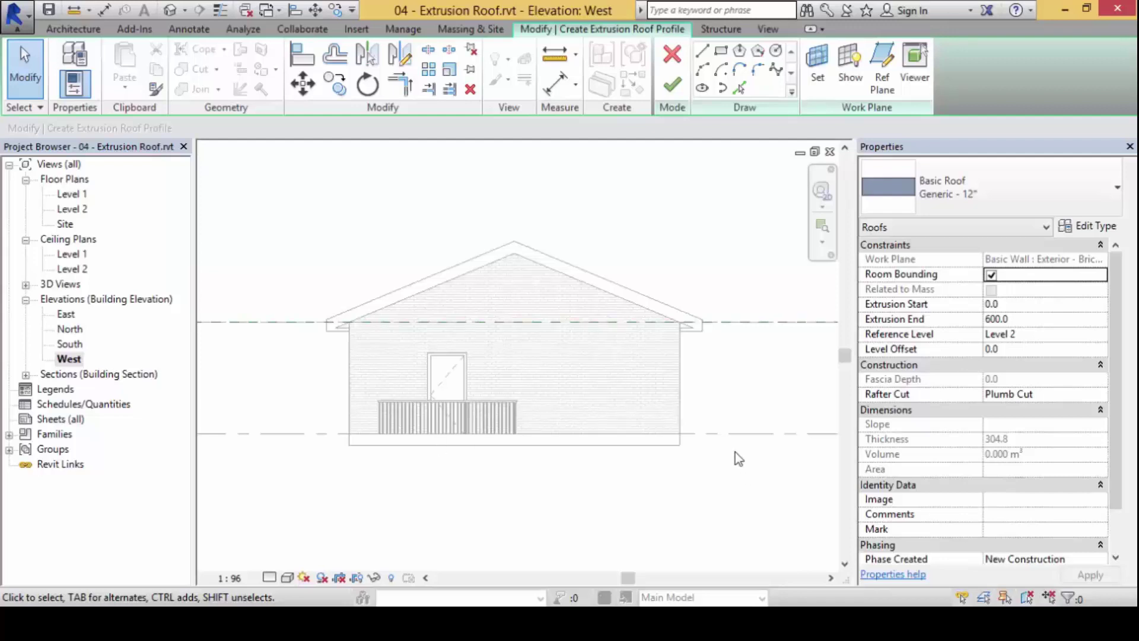
# Step: Draw a seven-point spline from left of the door, over the gable peak, down to Level 1
pyautogui.click(777, 70)
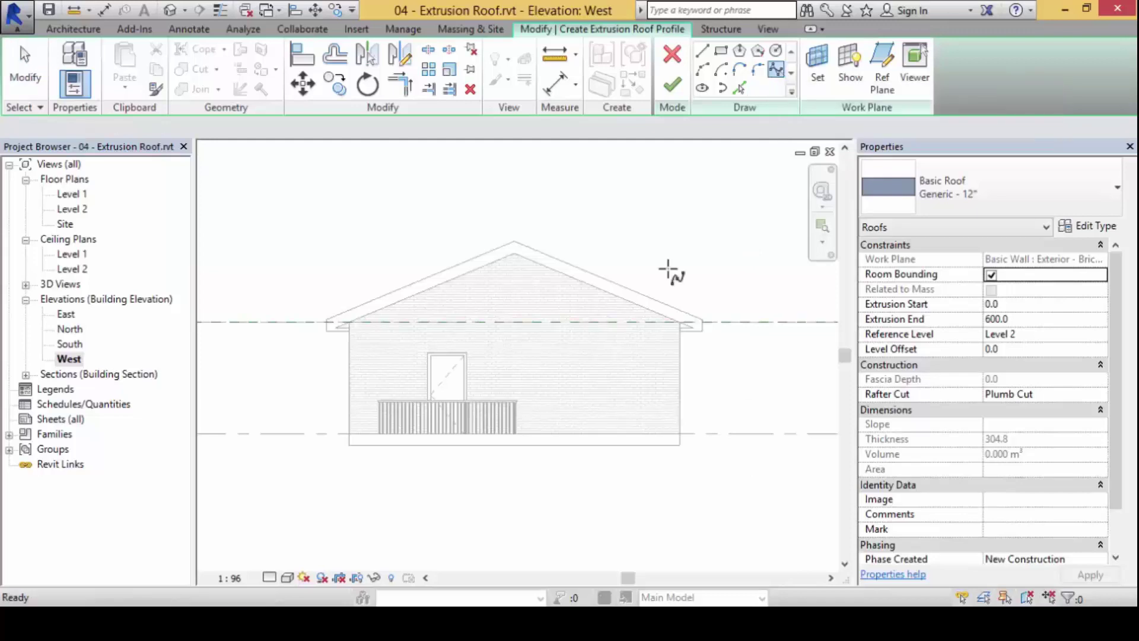
pyautogui.scroll(2, 392, 380)
pyautogui.click(365, 378)
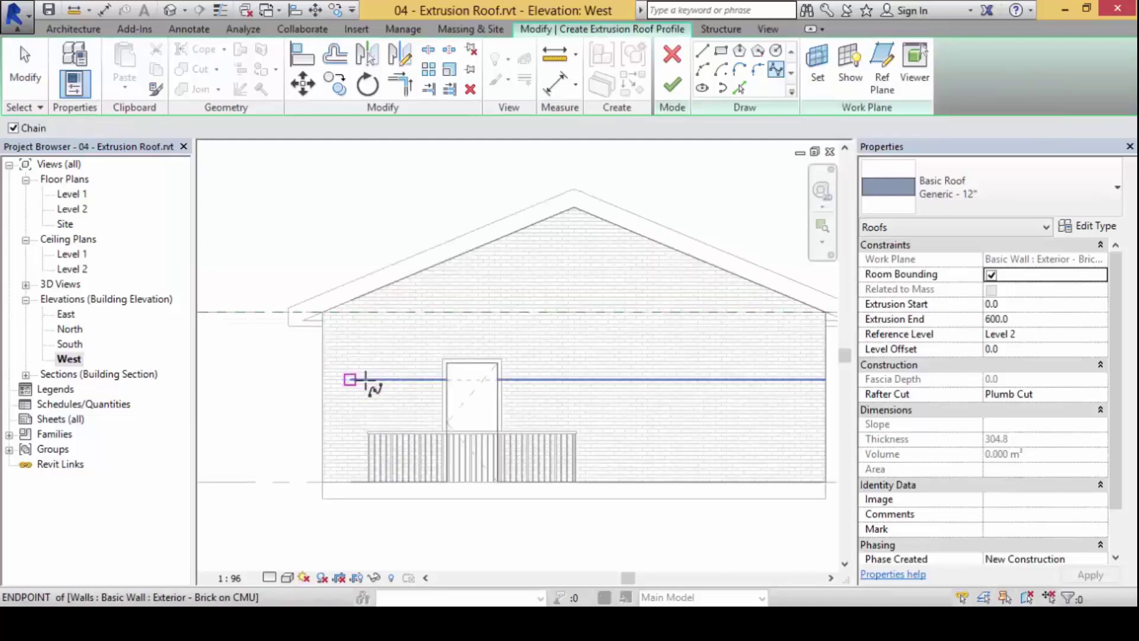
pyautogui.click(470, 298)
pyautogui.click(529, 322)
pyautogui.click(619, 283)
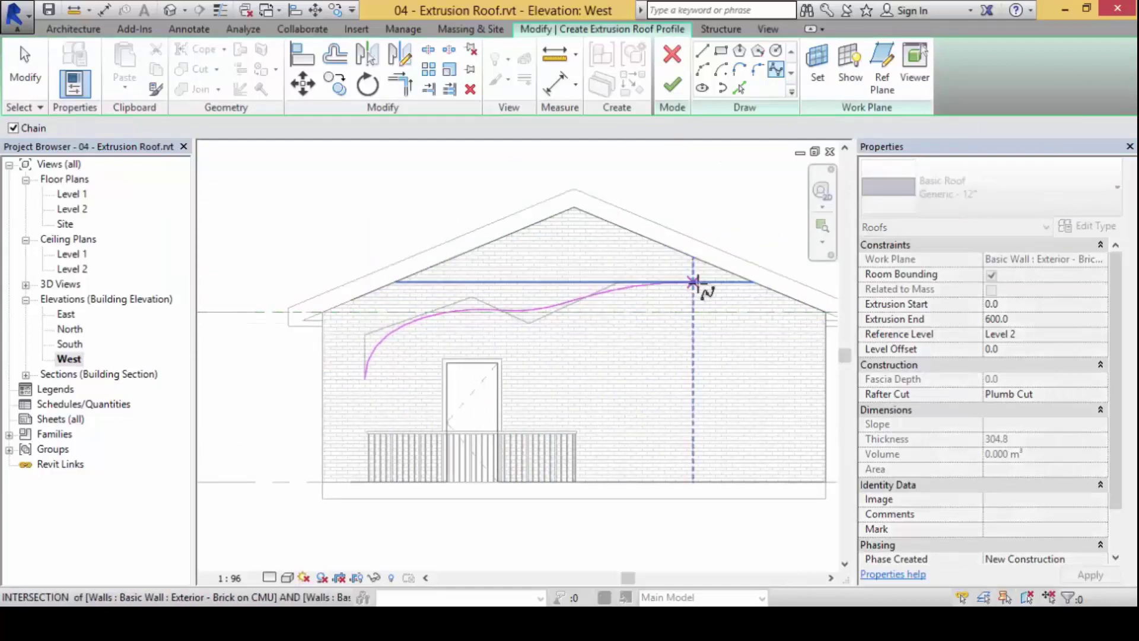
pyautogui.click(699, 282)
pyautogui.click(779, 387)
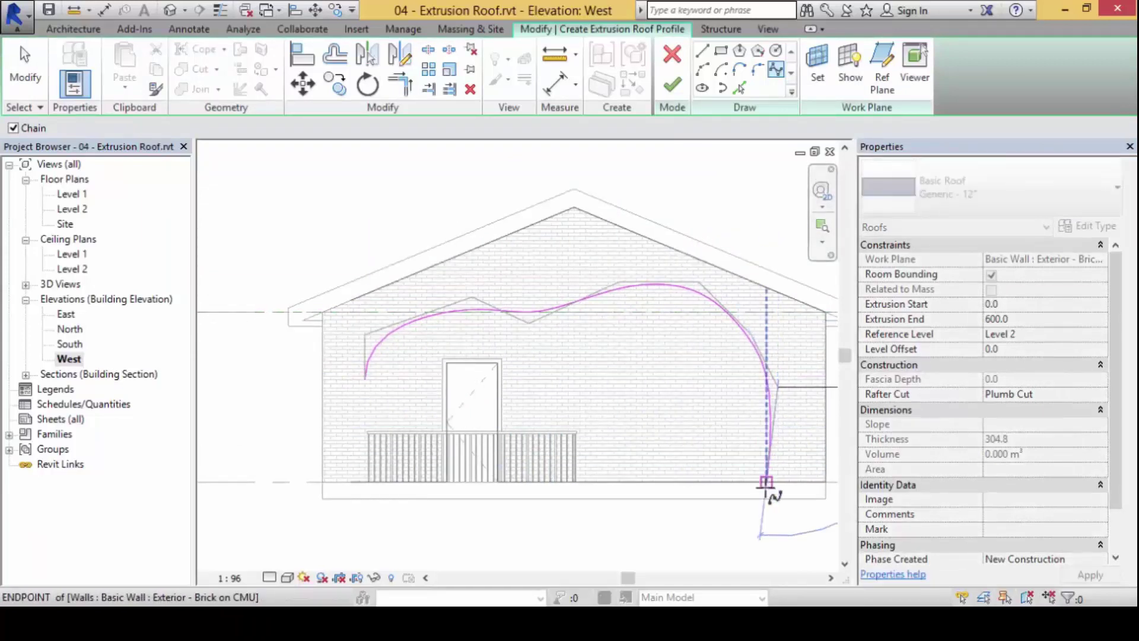
pyautogui.click(762, 482)
pyautogui.press('Escape')
pyautogui.press('Escape')
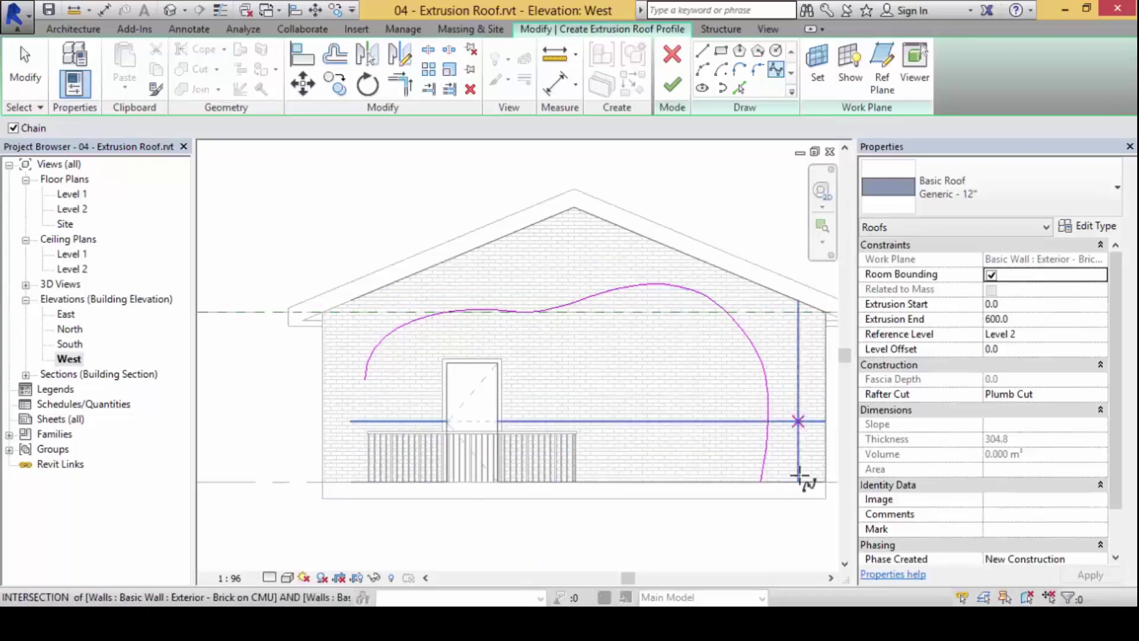
# Step: Finish Edit Mode to create the curved Generic - 12" extrusion roof
pyautogui.click(677, 91)
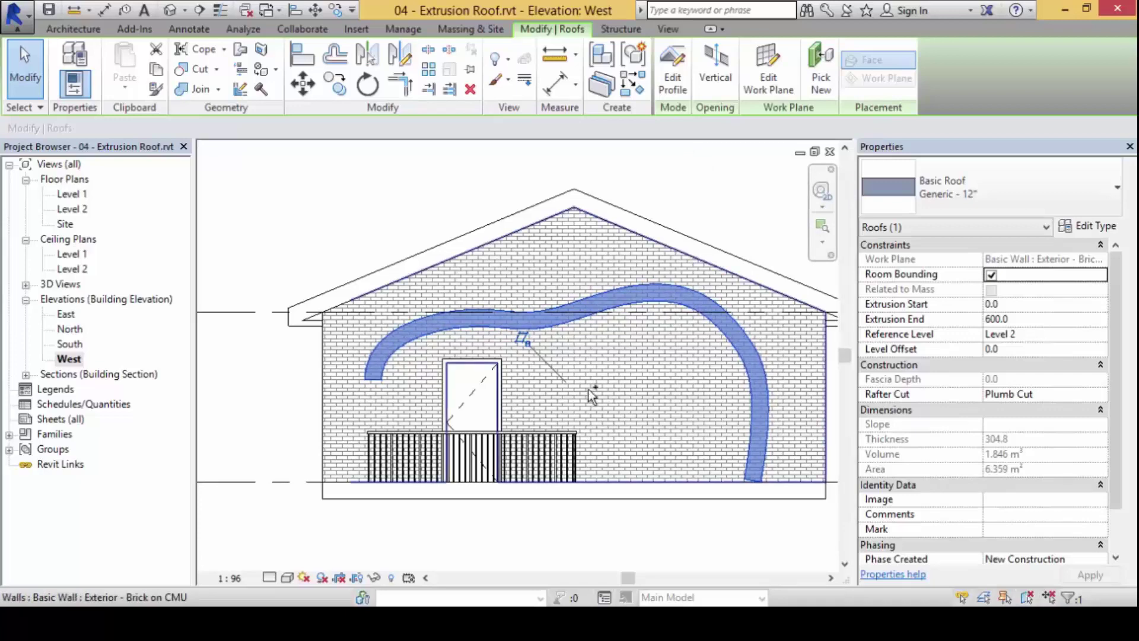
# Step: Switch to the 3D view, orbit until the ViewCube shows FRONT, and deselect the roof
pyautogui.hotkey('ctrl', 'Tab')
pyautogui.scroll(3, 475, 481)
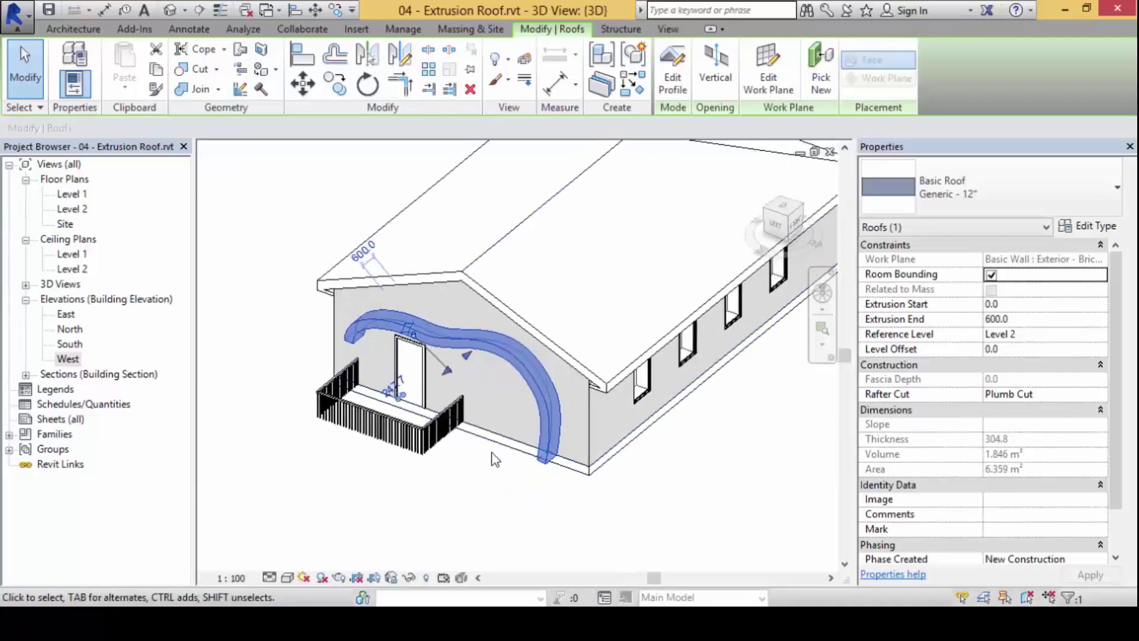
pyautogui.moveTo(470, 478); pyautogui.dragTo(576, 475, button='middle')
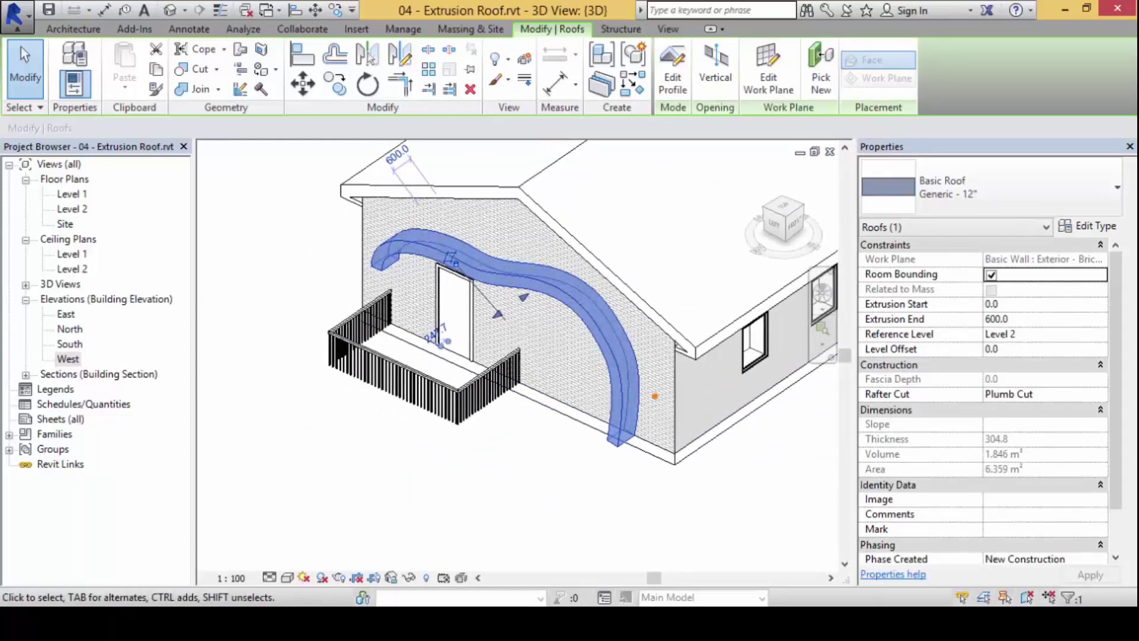
pyautogui.moveTo(609, 318)
pyautogui.mouseDown()
pyautogui.moveTo(669, 300)
pyautogui.moveTo(817, 289)
pyautogui.moveTo(882, 329)
pyautogui.moveTo(968, 335)
pyautogui.moveTo(1017, 330)
pyautogui.moveTo(1025, 305)
pyautogui.moveTo(854, 280)
pyautogui.moveTo(842, 301)
pyautogui.mouseUp()
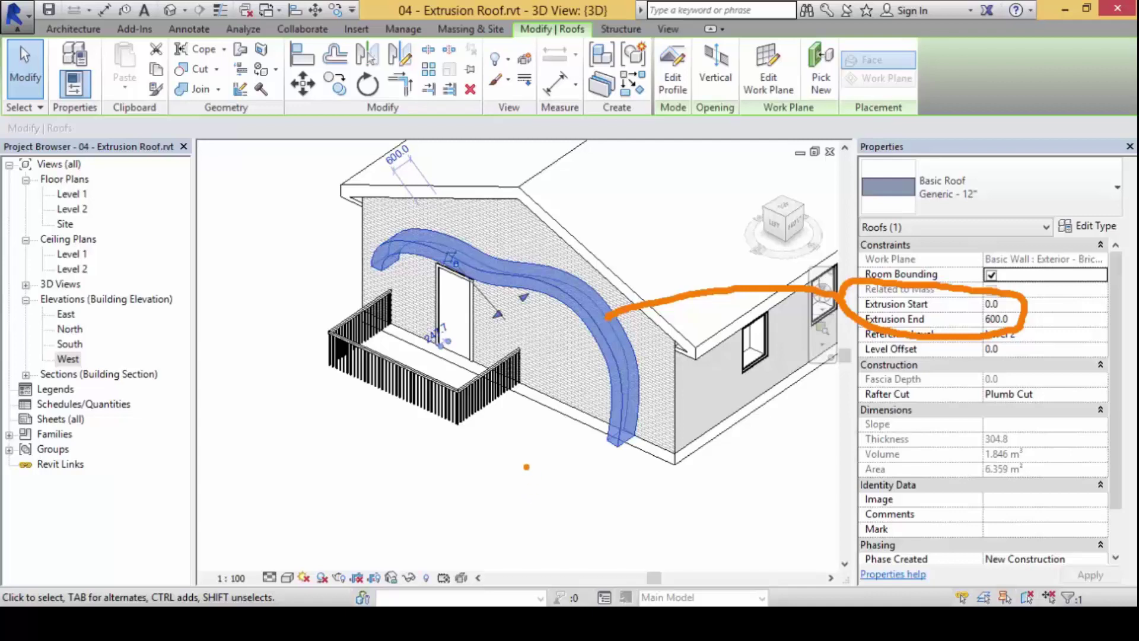
pyautogui.keyDown('shift'); pyautogui.moveTo(561, 450); pyautogui.dragTo(580, 529, button='middle'); pyautogui.keyUp('shift')
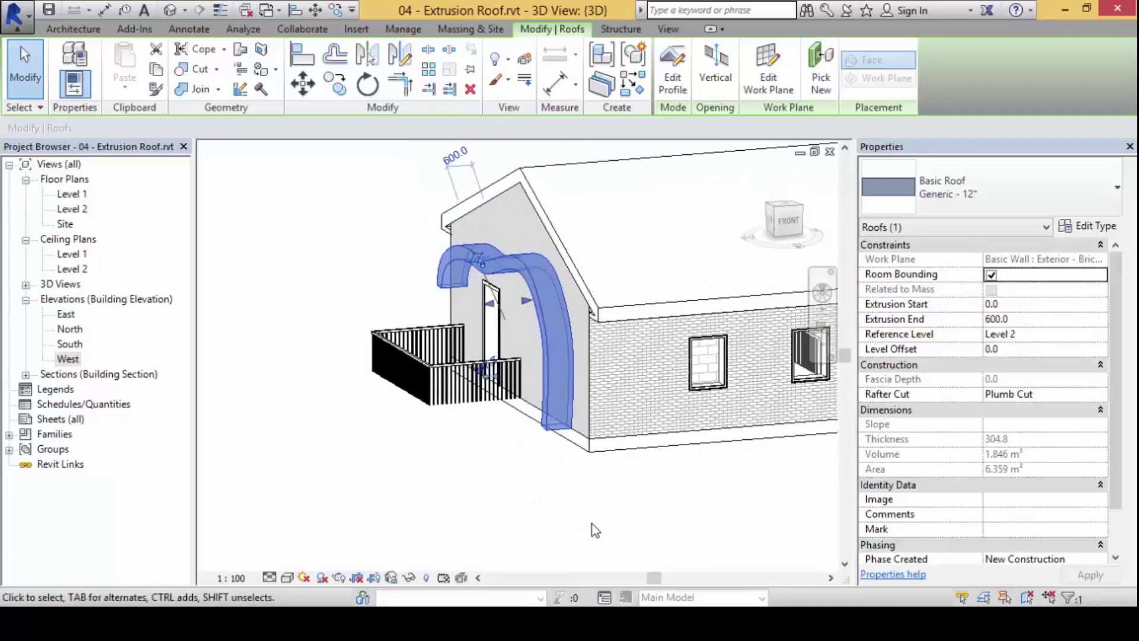
pyautogui.moveTo(401, 296)
pyautogui.mouseDown()
pyautogui.moveTo(410, 290)
pyautogui.moveTo(408, 373)
pyautogui.moveTo(435, 371)
pyautogui.mouseUp()
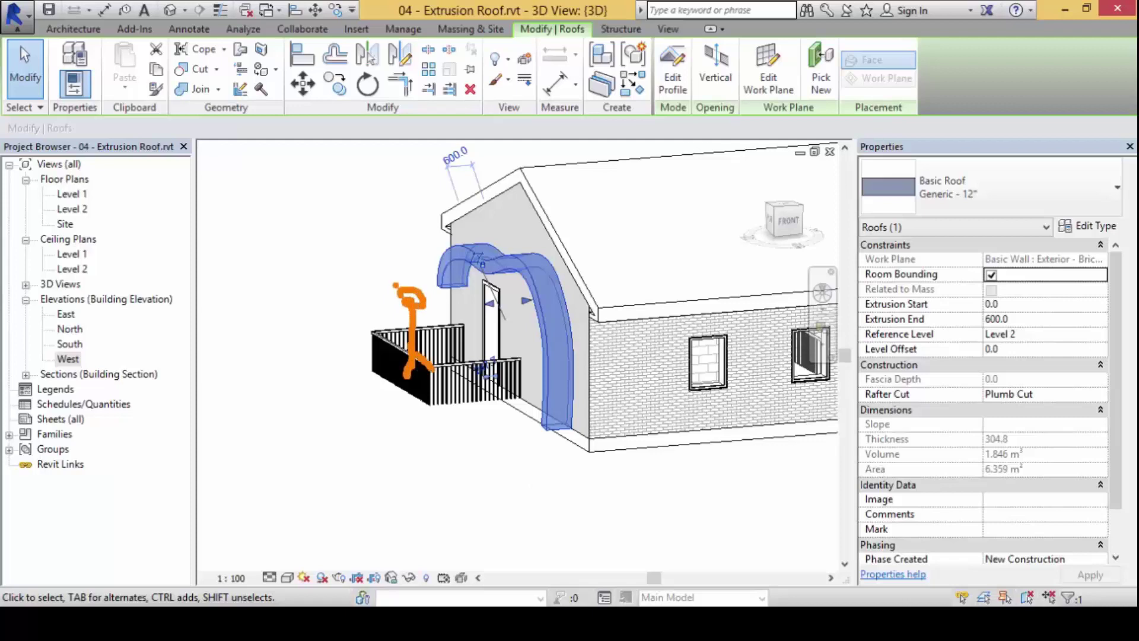
pyautogui.moveTo(386, 139)
pyautogui.mouseDown()
pyautogui.moveTo(384, 191)
pyautogui.moveTo(407, 208)
pyautogui.moveTo(355, 243)
pyautogui.moveTo(392, 241)
pyautogui.mouseUp()
pyautogui.moveTo(442, 197); pyautogui.dragTo(444, 215)
pyautogui.moveTo(330, 311); pyautogui.dragTo(458, 271)
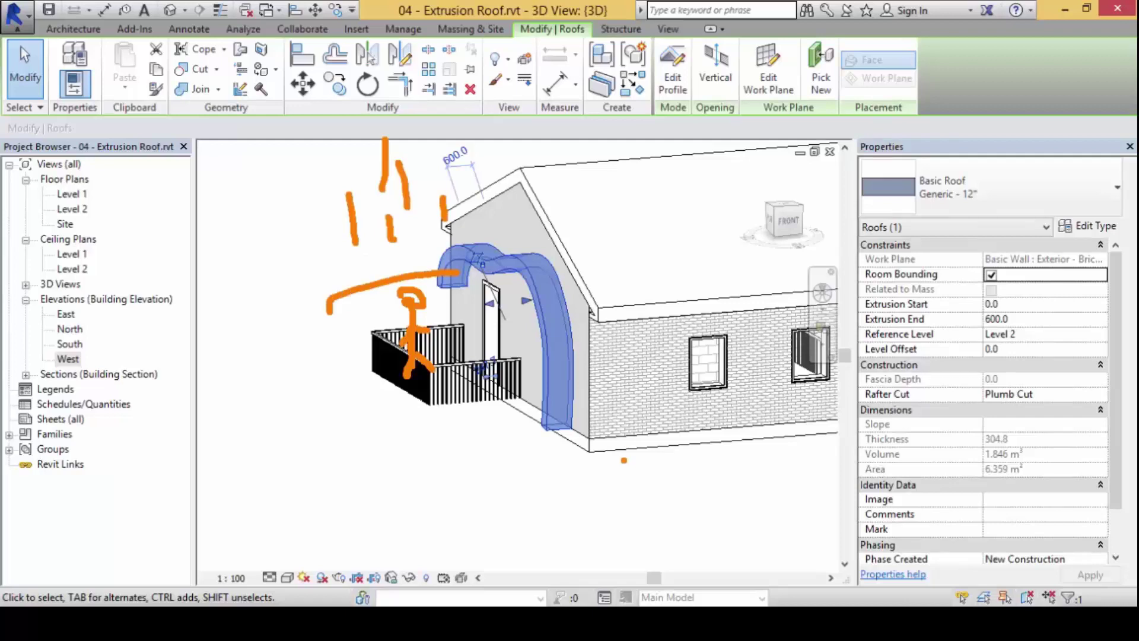
pyautogui.press('Escape')
pyautogui.press('Escape')
# Step: Select the arched roof and check Extrusion Start 0.0 and Extrusion End 600.0 in Properties
pyautogui.press('alt')
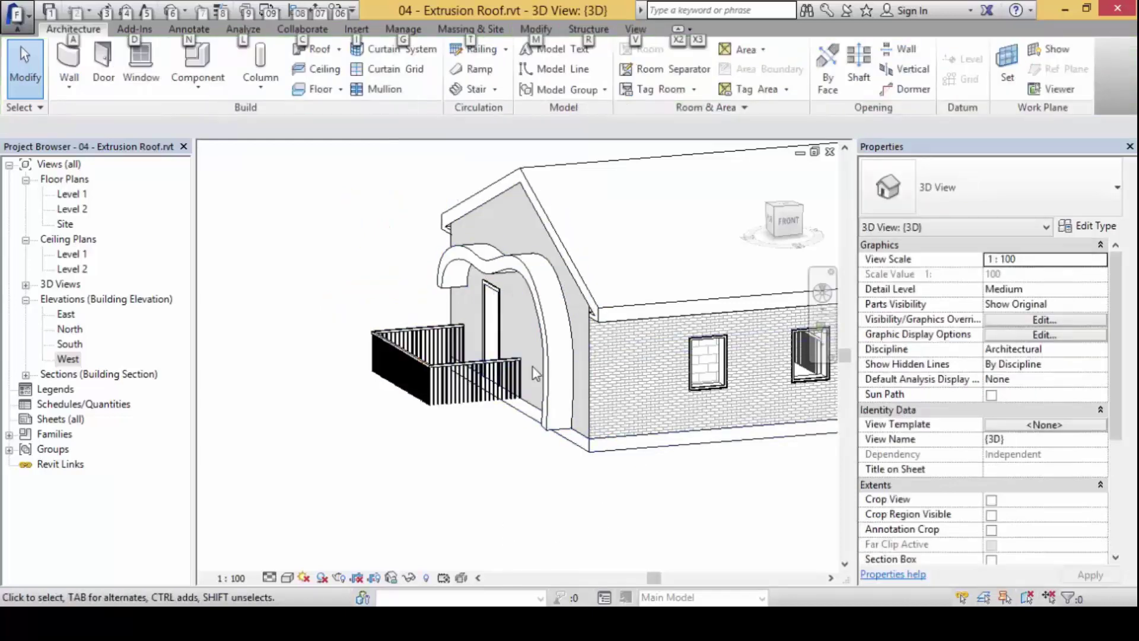
pyautogui.click(553, 359)
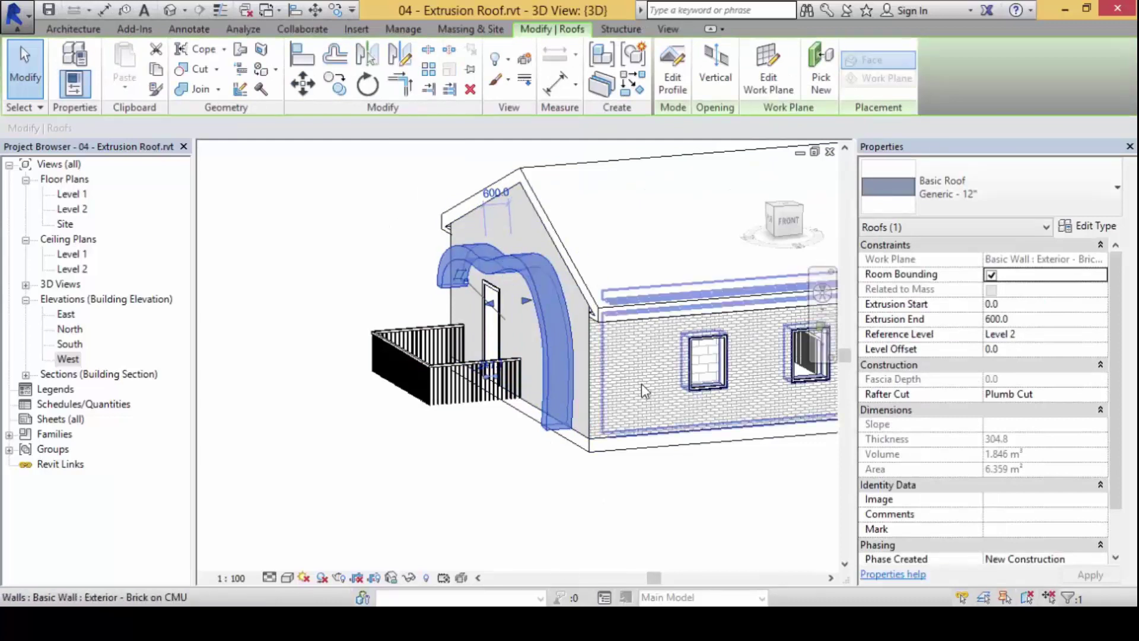
pyautogui.moveTo(1012, 300)
pyautogui.mouseDown()
pyautogui.moveTo(982, 291)
pyautogui.moveTo(971, 310)
pyautogui.moveTo(977, 327)
pyautogui.moveTo(1009, 304)
pyautogui.mouseUp()
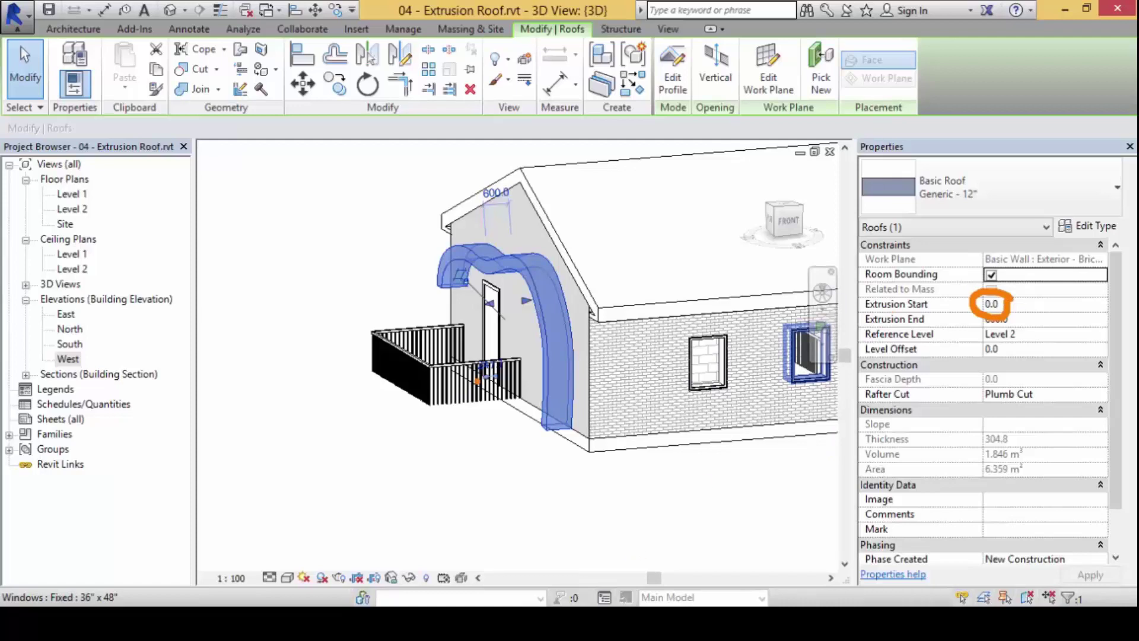
pyautogui.moveTo(579, 297)
pyautogui.mouseDown()
pyautogui.moveTo(569, 325)
pyautogui.moveTo(588, 365)
pyautogui.moveTo(571, 434)
pyautogui.mouseUp()
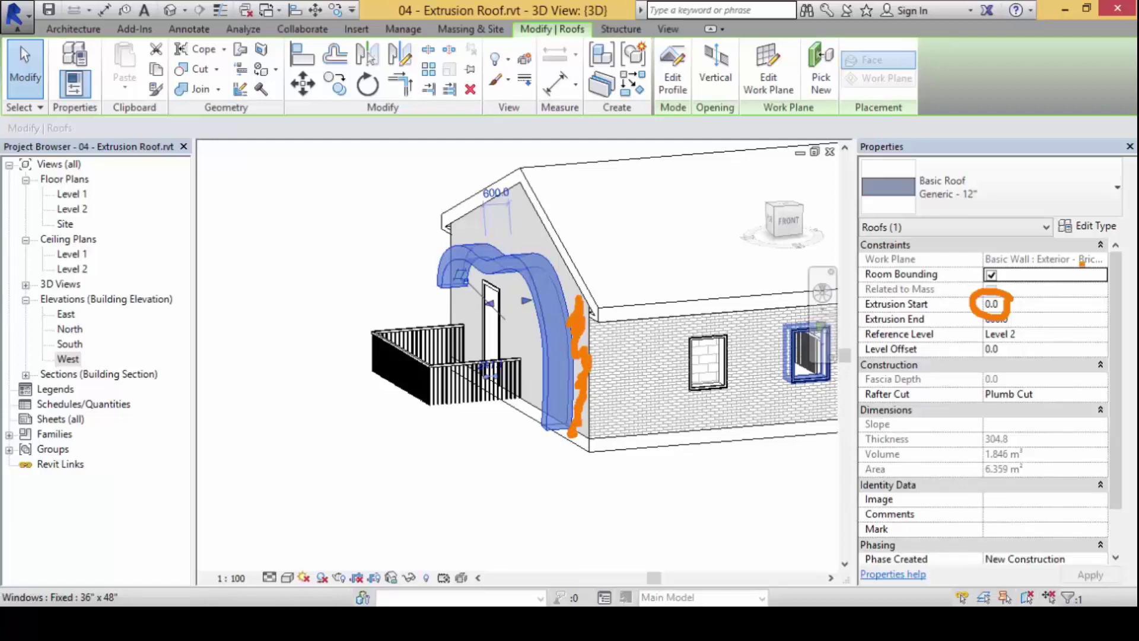
pyautogui.moveTo(1015, 311)
pyautogui.mouseDown()
pyautogui.moveTo(986, 314)
pyautogui.moveTo(1007, 329)
pyautogui.moveTo(1011, 309)
pyautogui.moveTo(969, 304)
pyautogui.moveTo(986, 346)
pyautogui.moveTo(1012, 301)
pyautogui.mouseUp()
pyautogui.press('Escape')
pyautogui.moveTo(582, 448)
pyautogui.mouseDown()
pyautogui.moveTo(515, 446)
pyautogui.moveTo(562, 431)
pyautogui.moveTo(545, 472)
pyautogui.mouseUp()
pyautogui.moveTo(474, 432)
pyautogui.mouseDown()
pyautogui.moveTo(468, 456)
pyautogui.moveTo(496, 431)
pyautogui.moveTo(498, 469)
pyautogui.moveTo(512, 431)
pyautogui.mouseUp()
pyautogui.moveTo(515, 415); pyautogui.dragTo(523, 466)
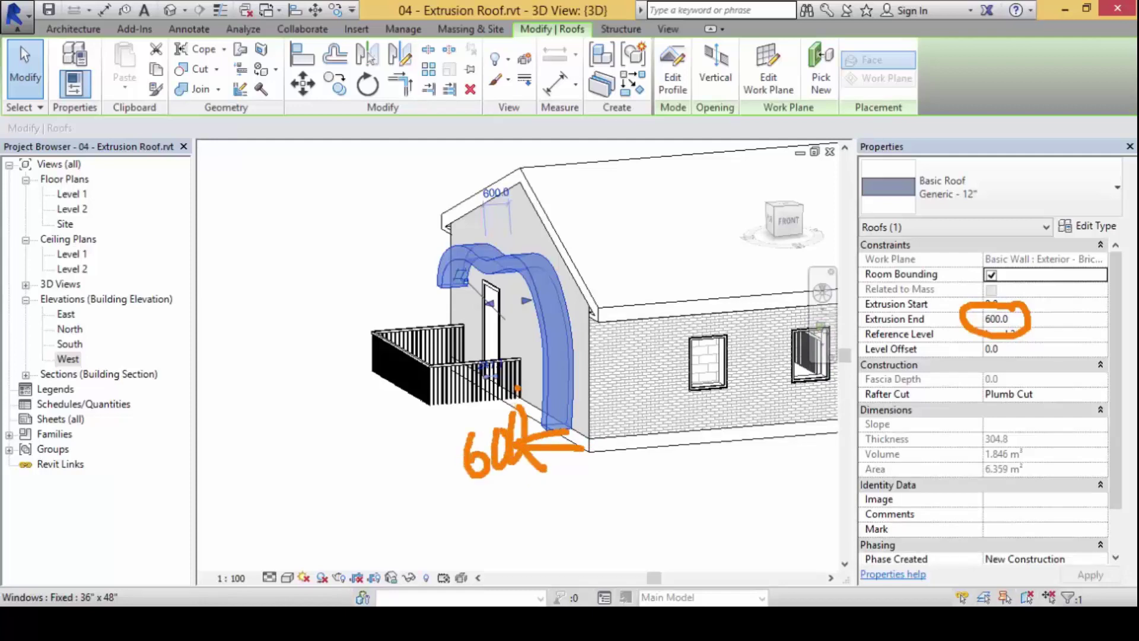
pyautogui.press('Escape')
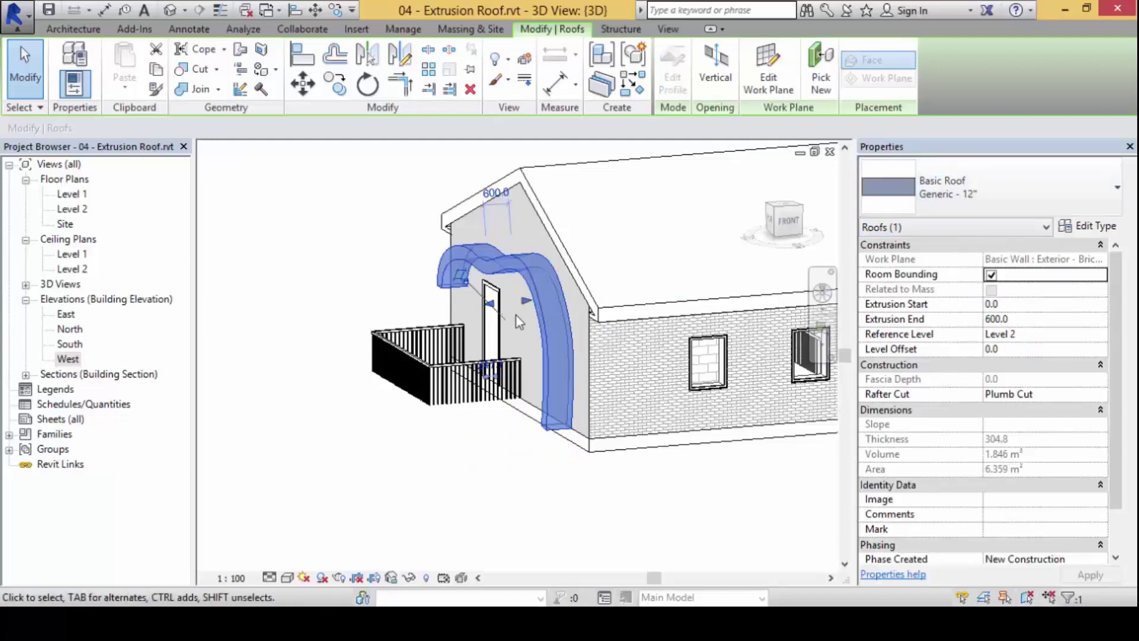
# Step: Stretch the roof outward and set its depth dimension from 2465.7 to 2500, then deselect and orbit back
pyautogui.moveTo(496, 274)
pyautogui.mouseDown()
pyautogui.moveTo(471, 283)
pyautogui.moveTo(498, 326)
pyautogui.moveTo(544, 316)
pyautogui.moveTo(506, 282)
pyautogui.moveTo(466, 289)
pyautogui.moveTo(482, 334)
pyautogui.moveTo(488, 305)
pyautogui.moveTo(383, 321)
pyautogui.mouseUp()
pyautogui.moveTo(382, 320)
pyautogui.keyDown('shift'); pyautogui.mouseDown(button='middle')
pyautogui.moveTo(378, 352)
pyautogui.moveTo(366, 333)
pyautogui.mouseUp(button='middle'); pyautogui.keyUp('shift')
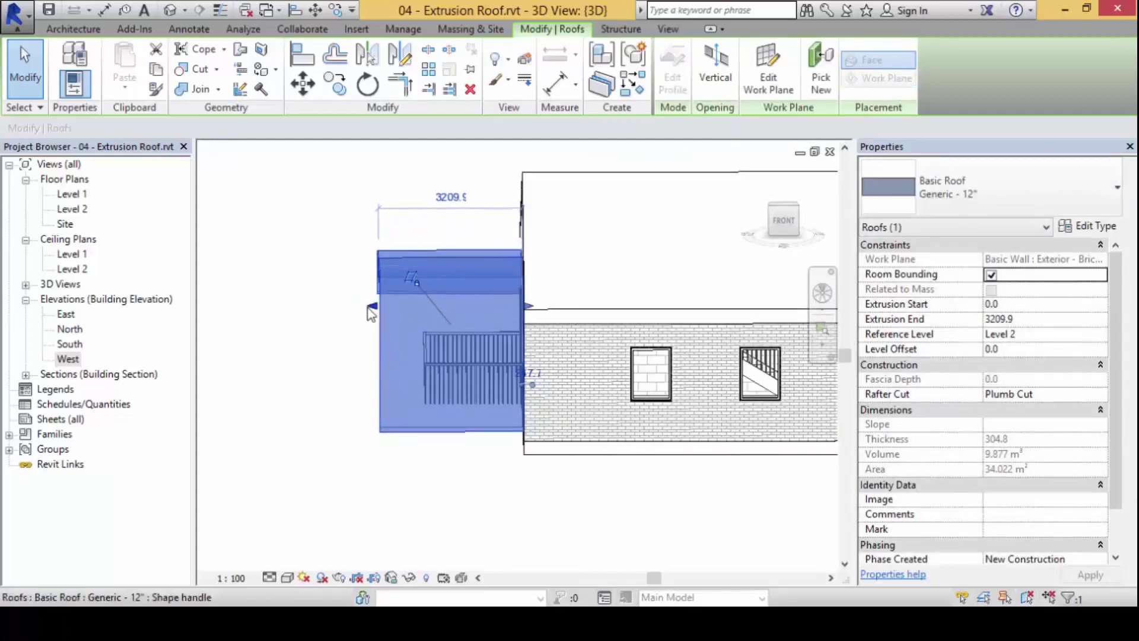
pyautogui.moveTo(372, 307); pyautogui.dragTo(412, 308)
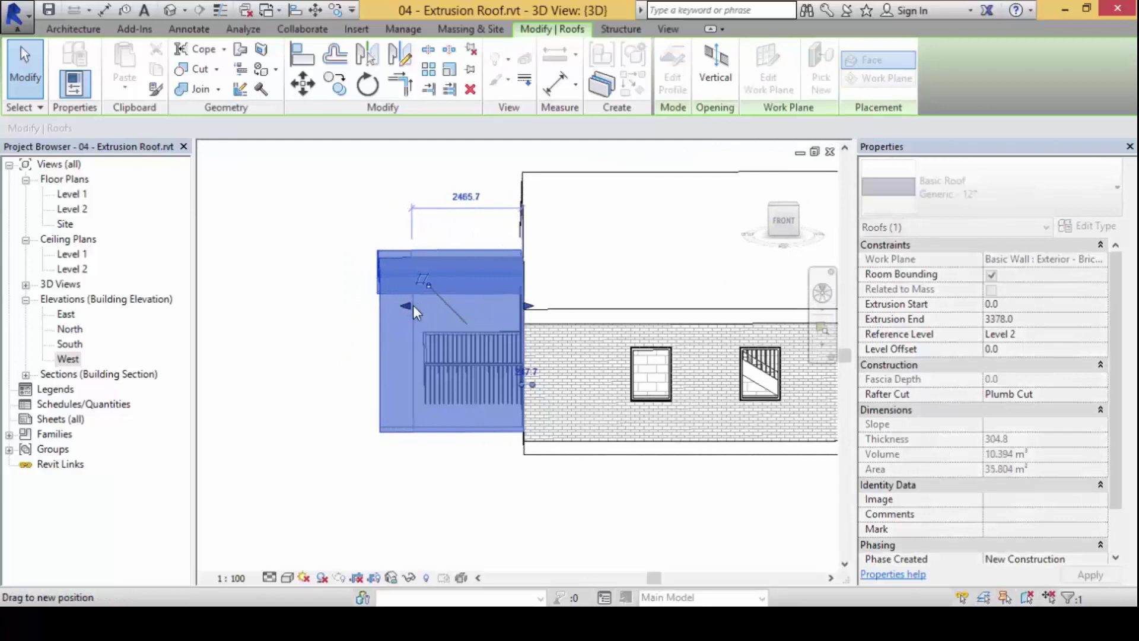
pyautogui.click(473, 207)
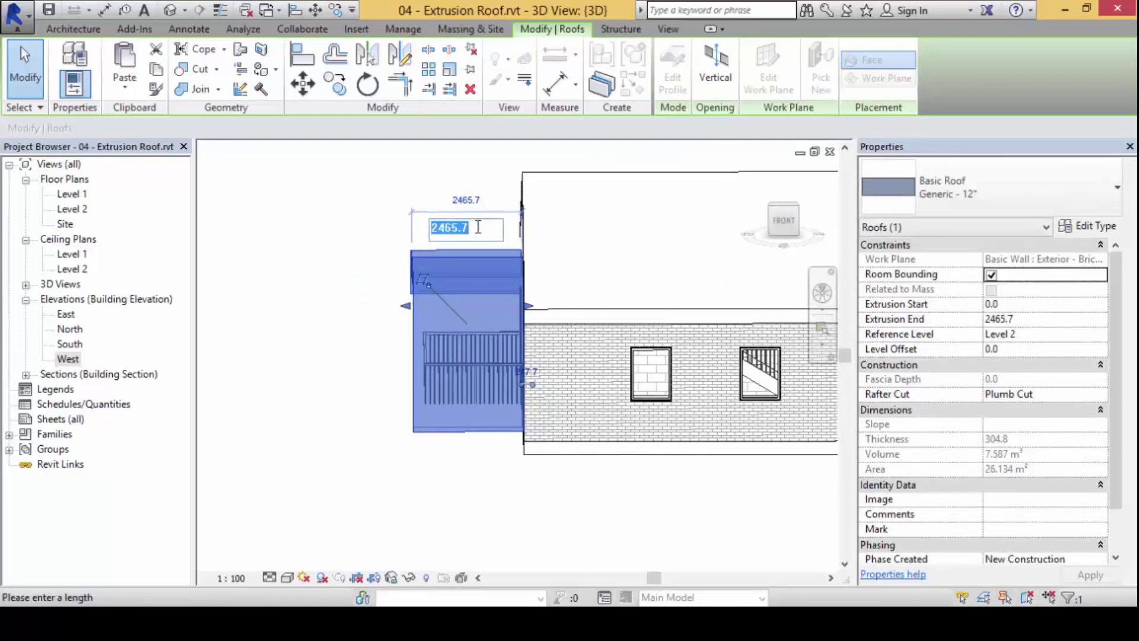
pyautogui.write('2500')
pyautogui.press('Return')
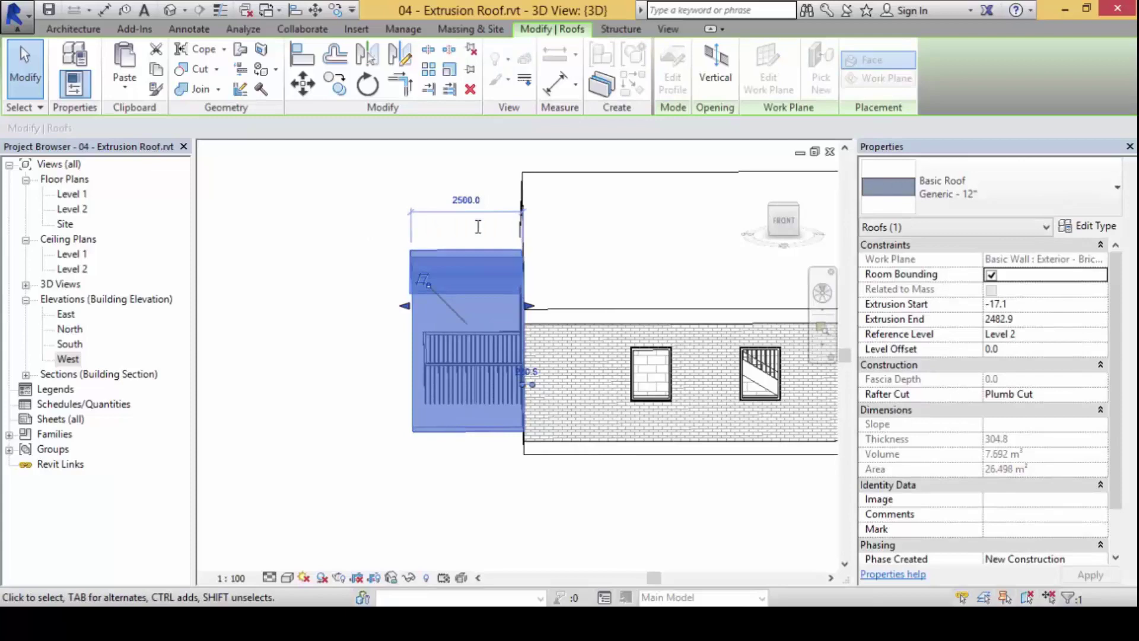
pyautogui.click(359, 299)
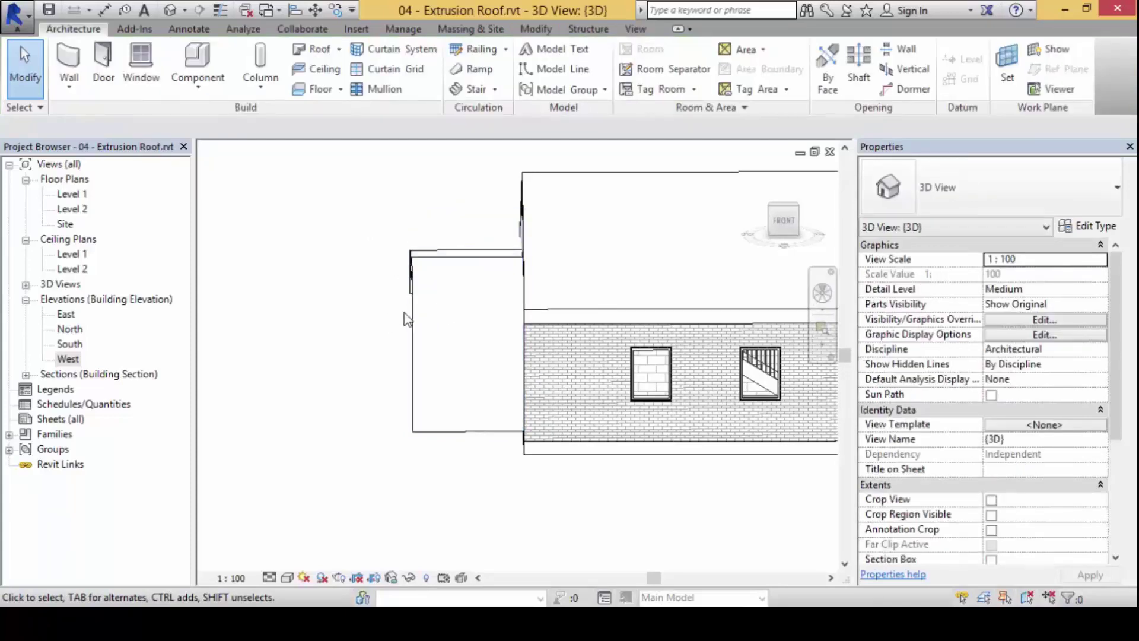
pyautogui.keyDown('shift'); pyautogui.moveTo(376, 312); pyautogui.dragTo(653, 385, button='middle'); pyautogui.keyUp('shift')
pyautogui.press('Escape')
# Step: Open the Level 1 floor plan from the Project Browser's Floor Plans list
pyautogui.scroll(2, 539, 453)
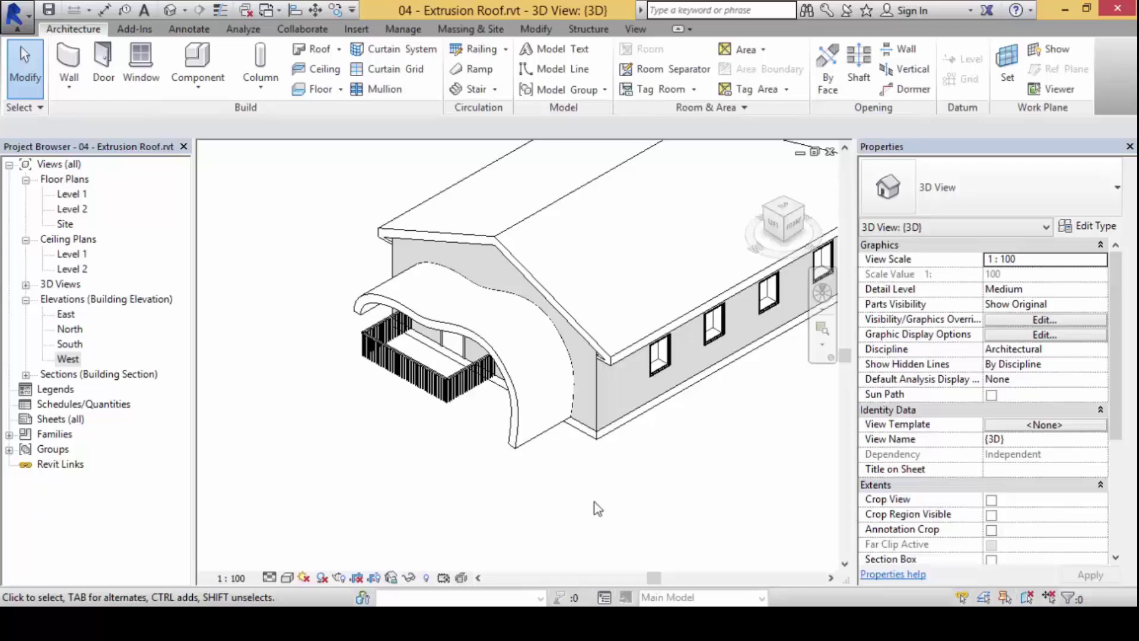
pyautogui.click(398, 369)
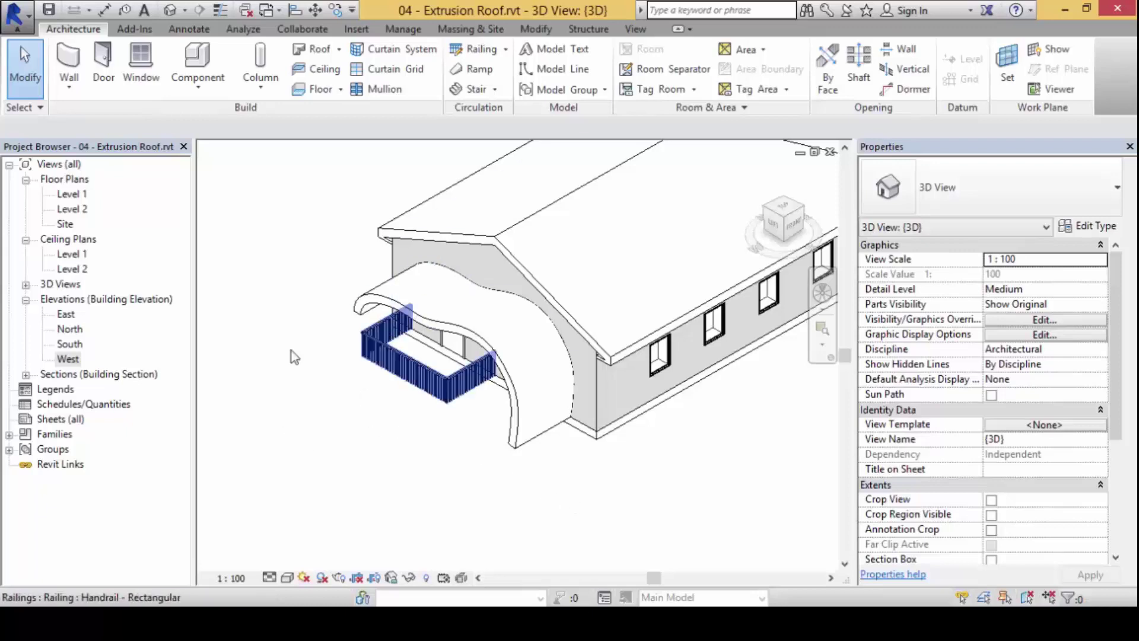
pyautogui.click(295, 357)
pyautogui.doubleClick(72, 195)
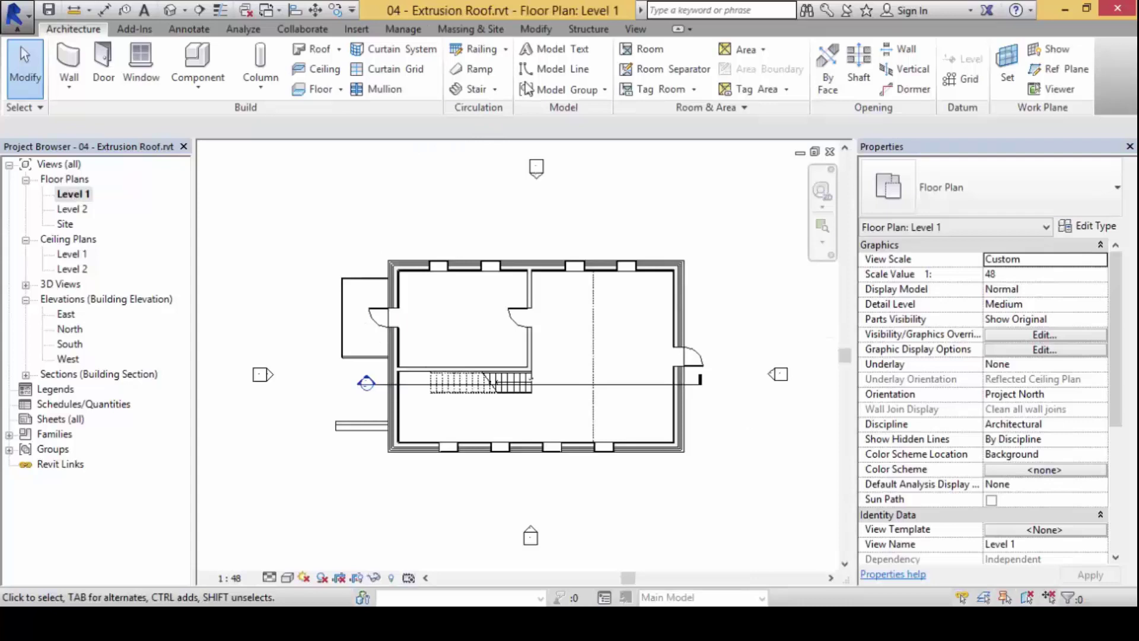
# Step: Draw a section line across the house from east of it to west of the balcony
pyautogui.click(635, 29)
pyautogui.click(516, 66)
pyautogui.click(753, 306)
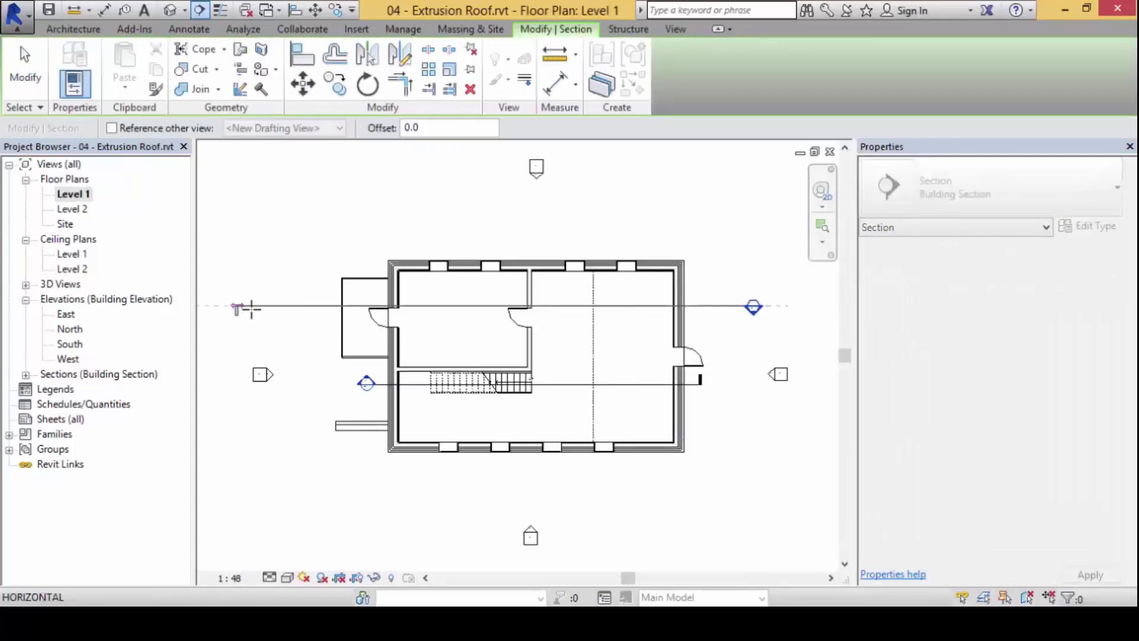
pyautogui.click(310, 308)
pyautogui.press('Escape')
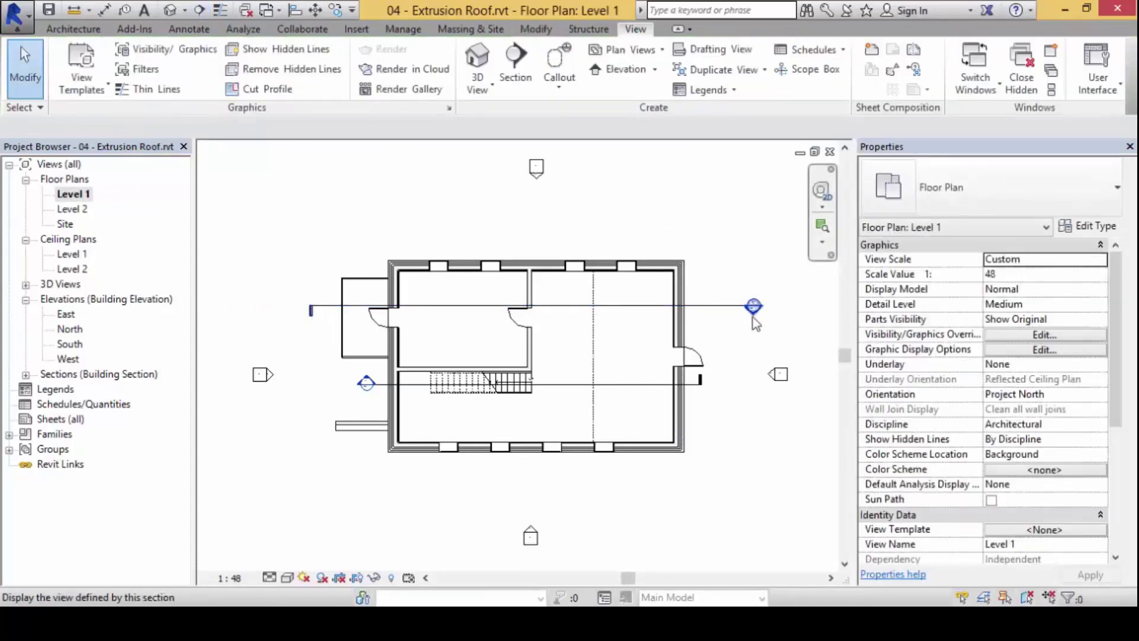
# Step: View the Section 2 cut zoomed out, then close 04 - Extrusion Roof.rvt
pyautogui.doubleClick(752, 317)
pyautogui.scroll(3, 731, 393)
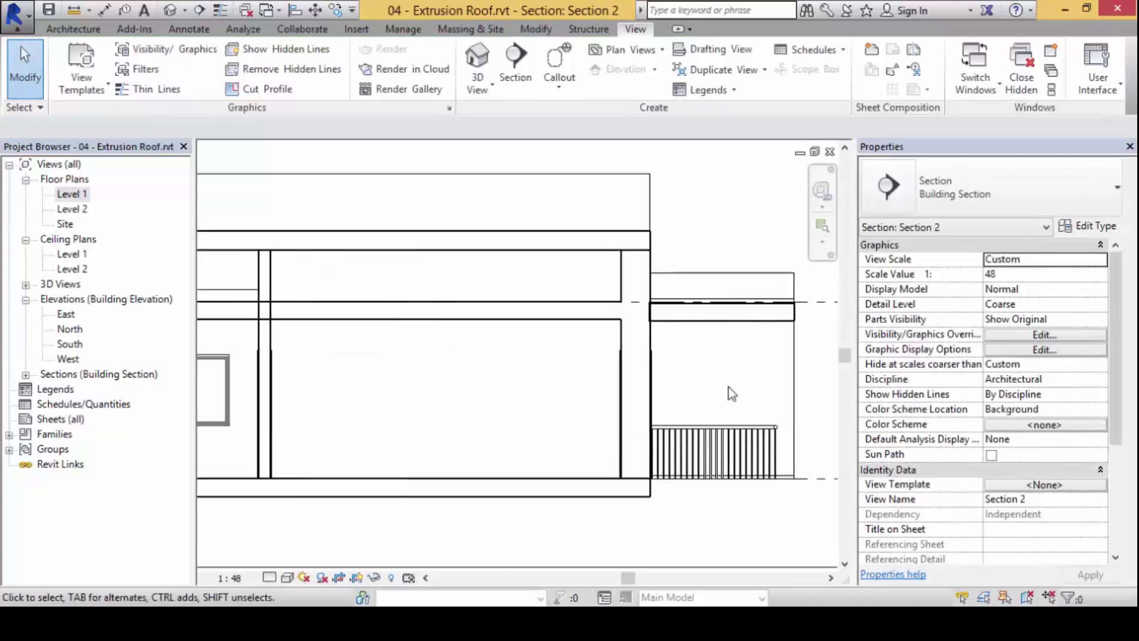
pyautogui.scroll(-2, 732, 393)
pyautogui.scroll(3, 728, 404)
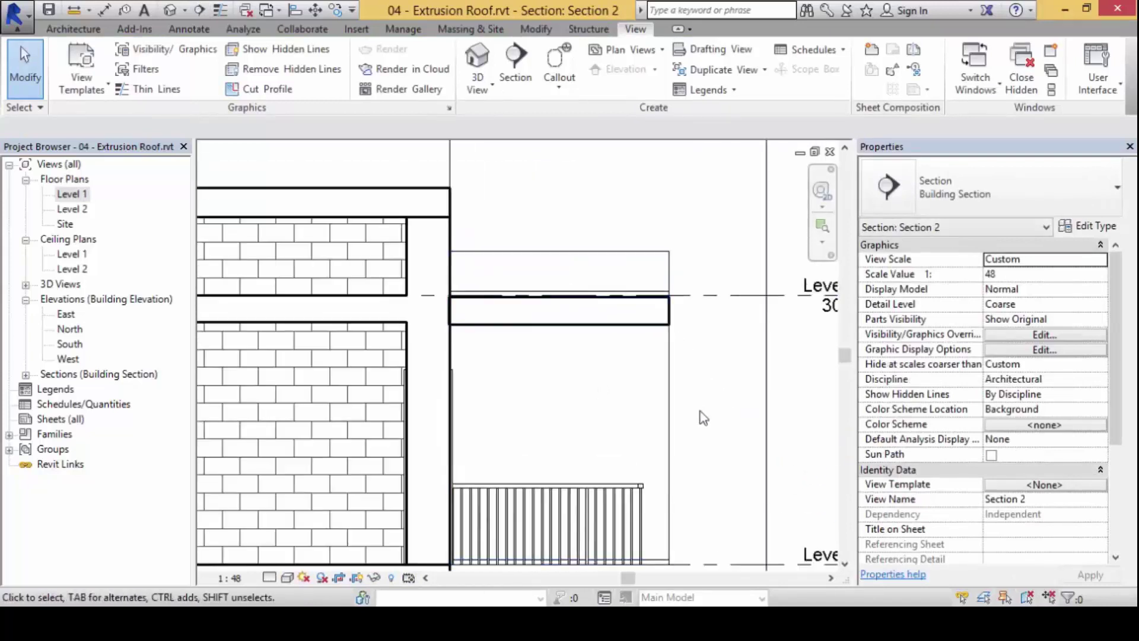
pyautogui.scroll(-3, 693, 413)
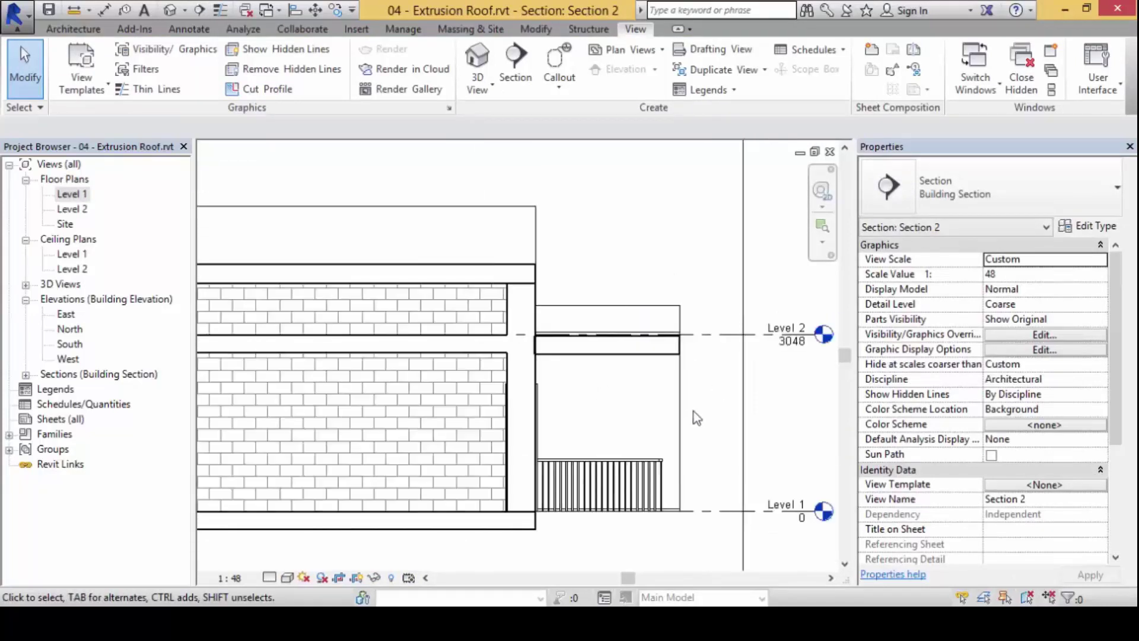
pyautogui.scroll(-2, 693, 411)
pyautogui.scroll(-2, 652, 447)
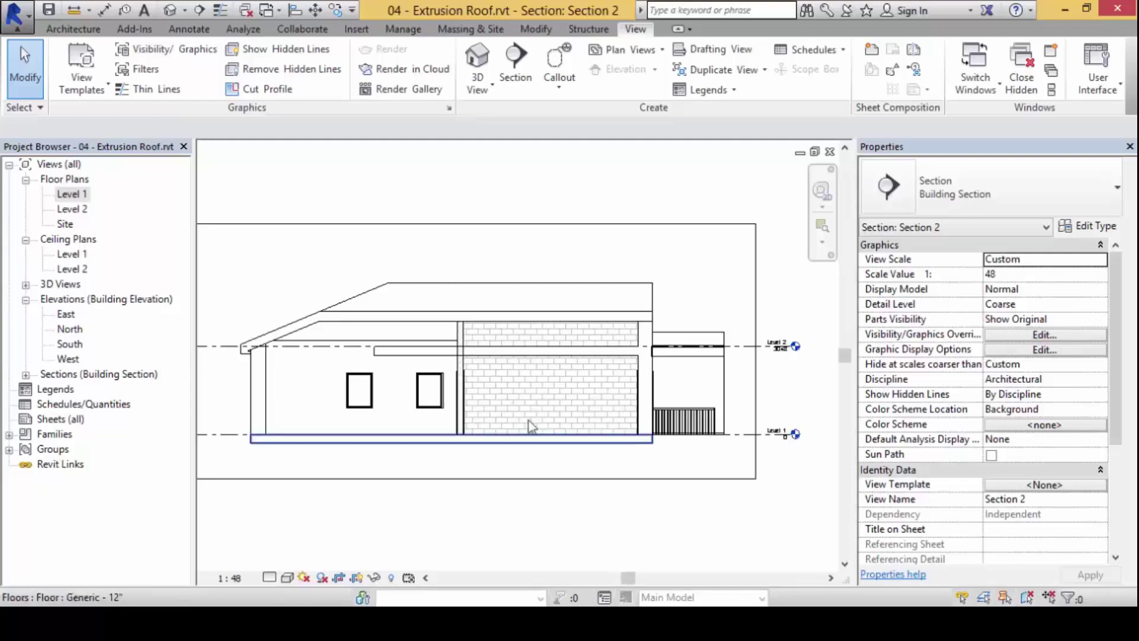
pyautogui.click(13, 18)
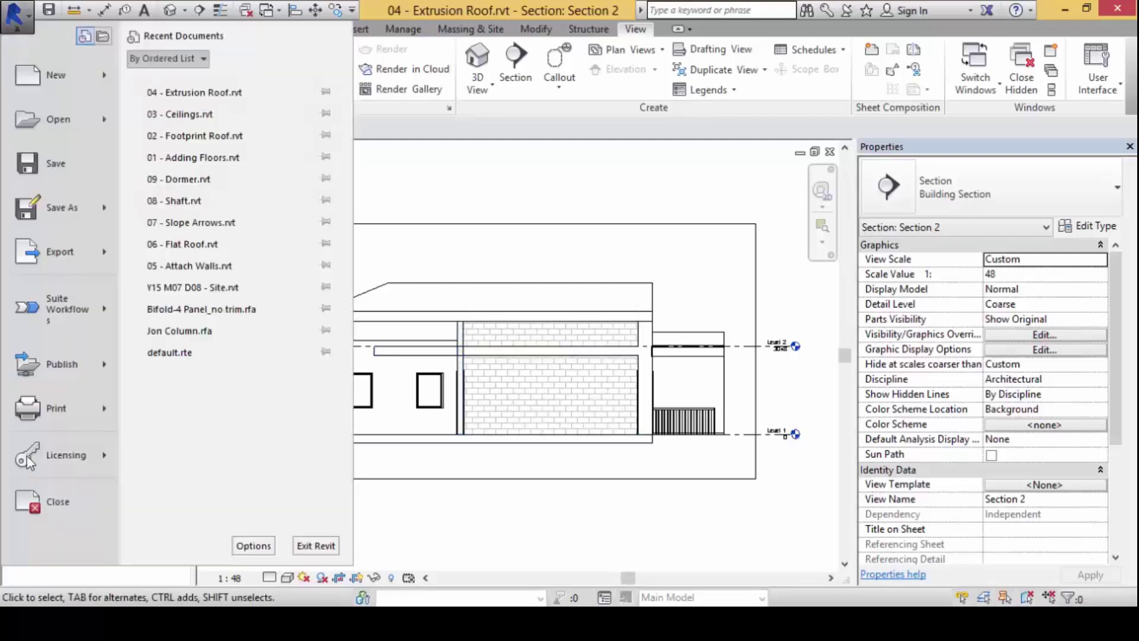
pyautogui.click(35, 502)
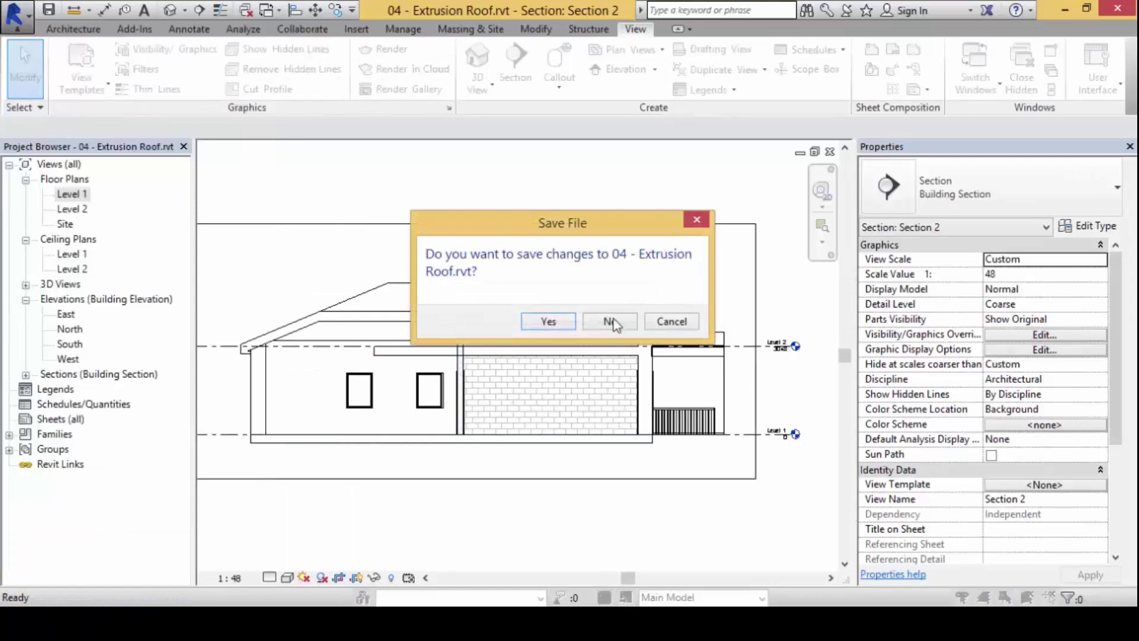